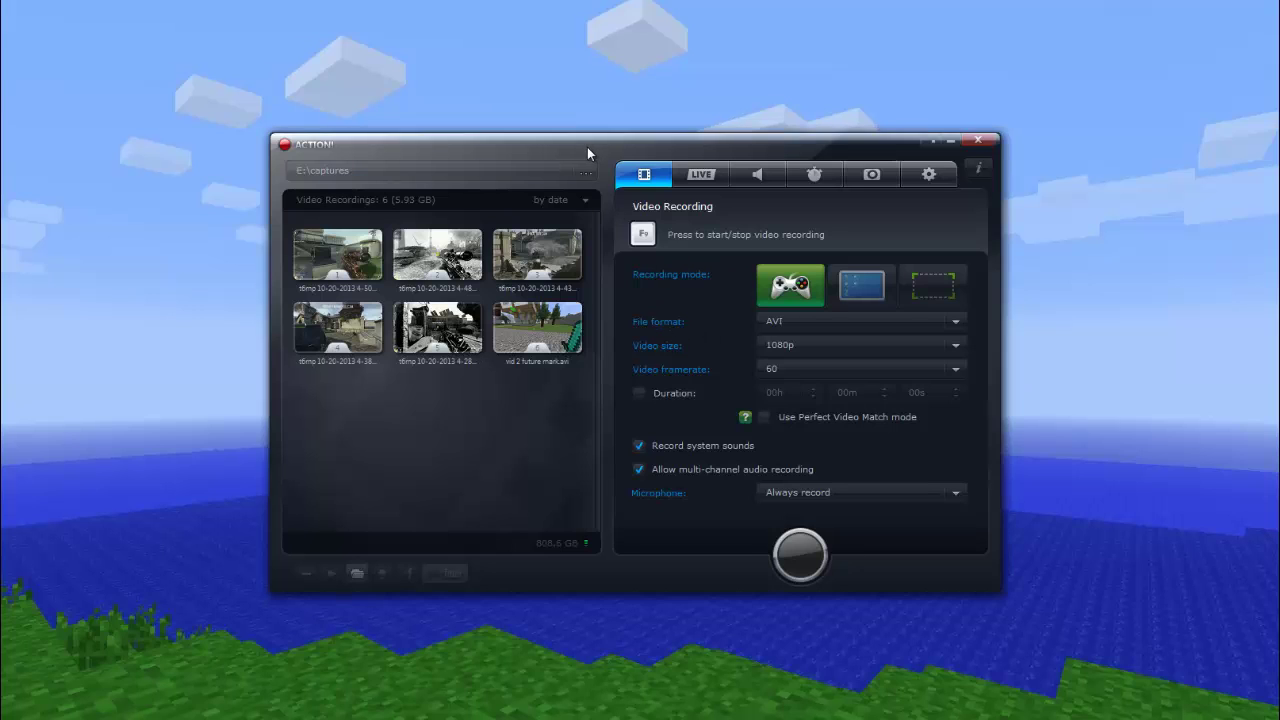
- Set the video recording mode to desktop screen capture
drag(589, 146, 594, 149)
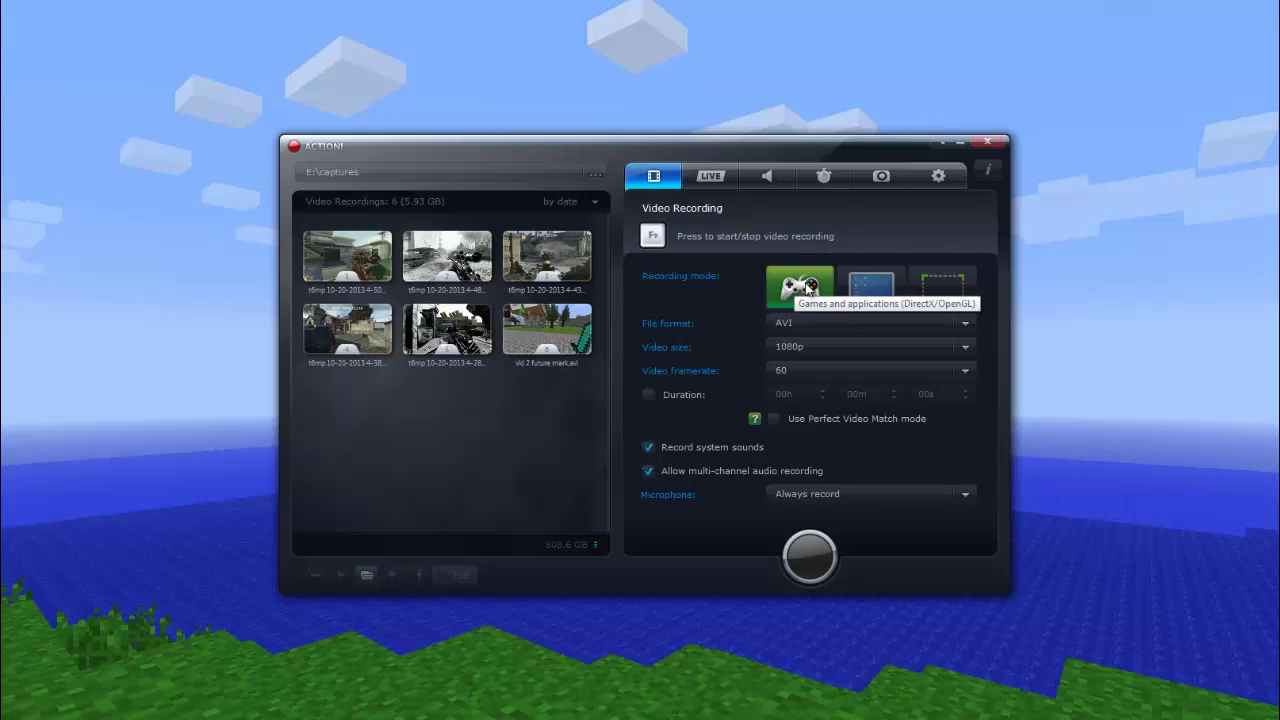
click(858, 287)
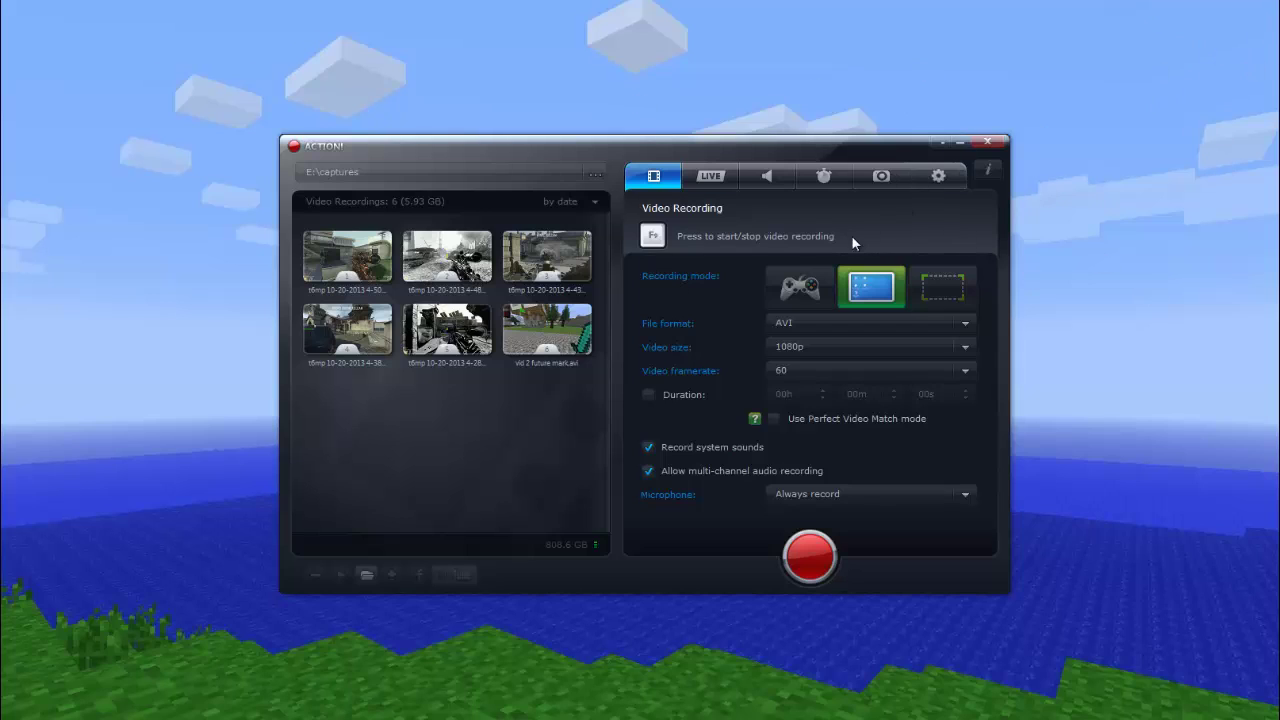
- Try the selected-area recording mode by drawing a region of about 1088x667, reposition it, and close the region frame
click(943, 290)
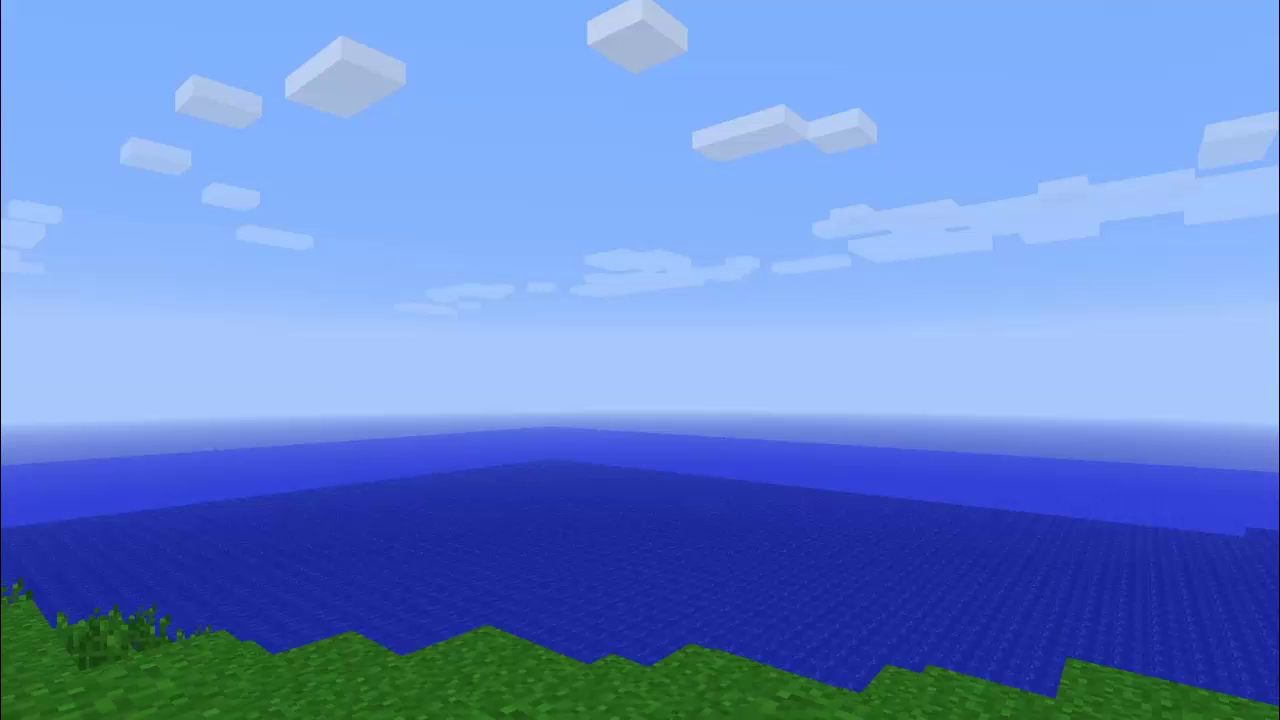
mouse_move(1043, 5)
mouse_down()
mouse_move(223, 546)
mouse_move(5, 623)
mouse_move(34, 23)
mouse_move(24, 12)
mouse_up()
drag(1278, 2, 509, 517)
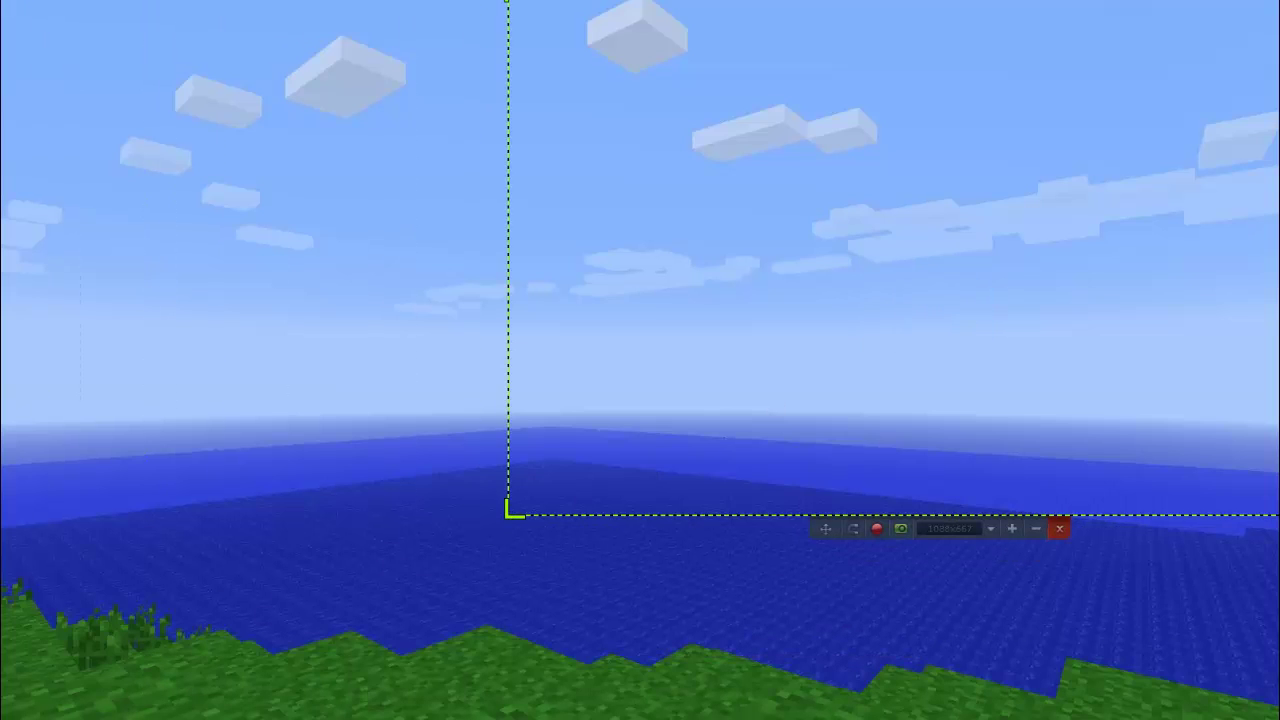
click(969, 527)
drag(821, 578, 698, 605)
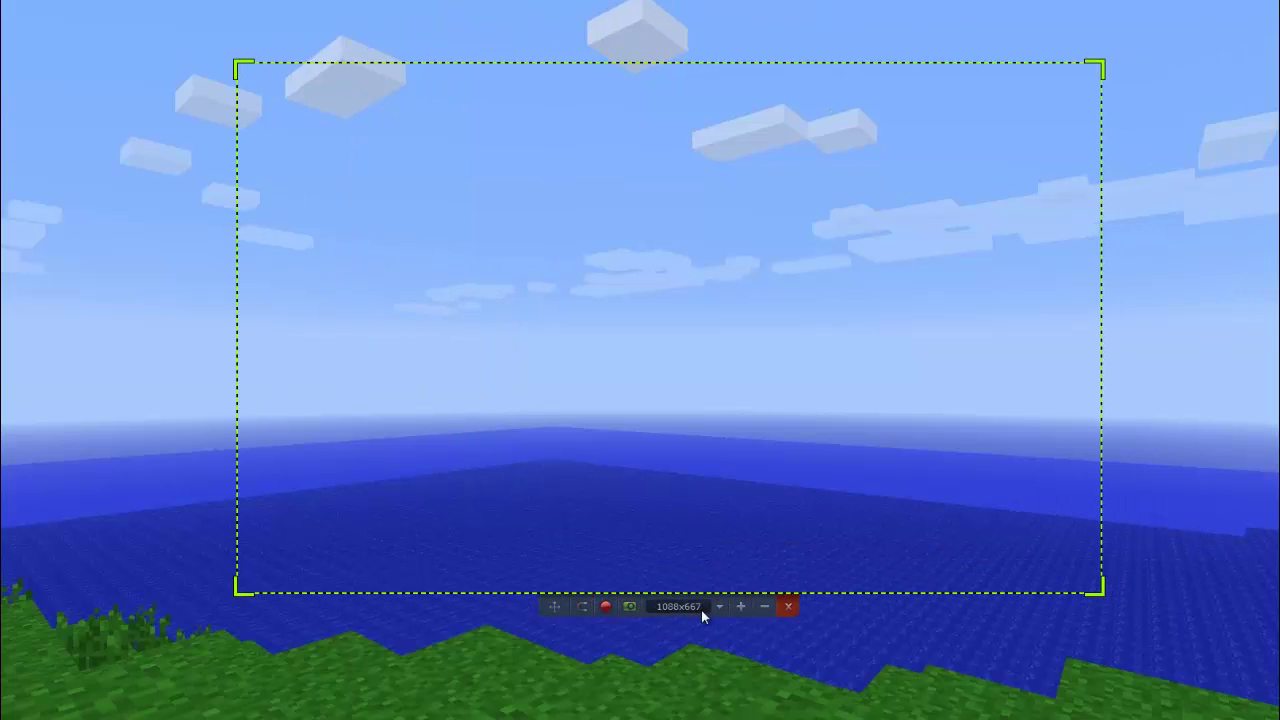
click(788, 606)
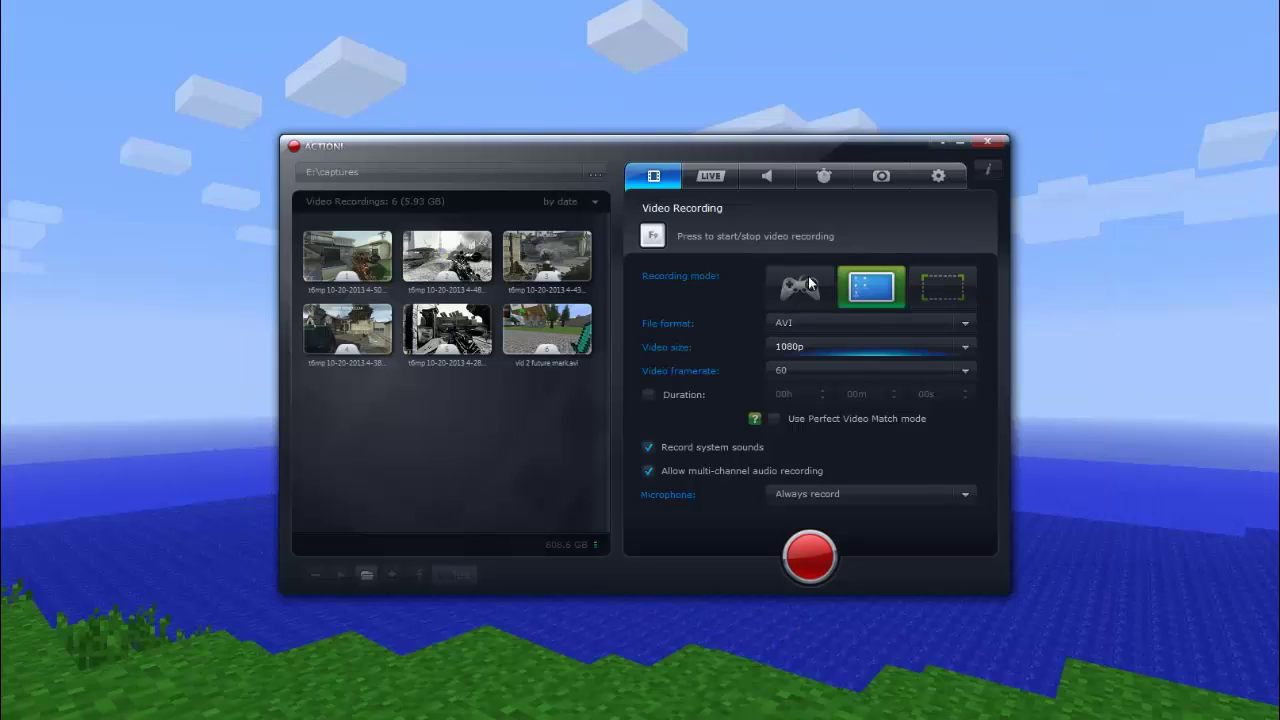
- Examine the file format and video size options for video recording, leaving AVI and 1080p selected
click(855, 322)
click(850, 343)
click(815, 344)
click(812, 348)
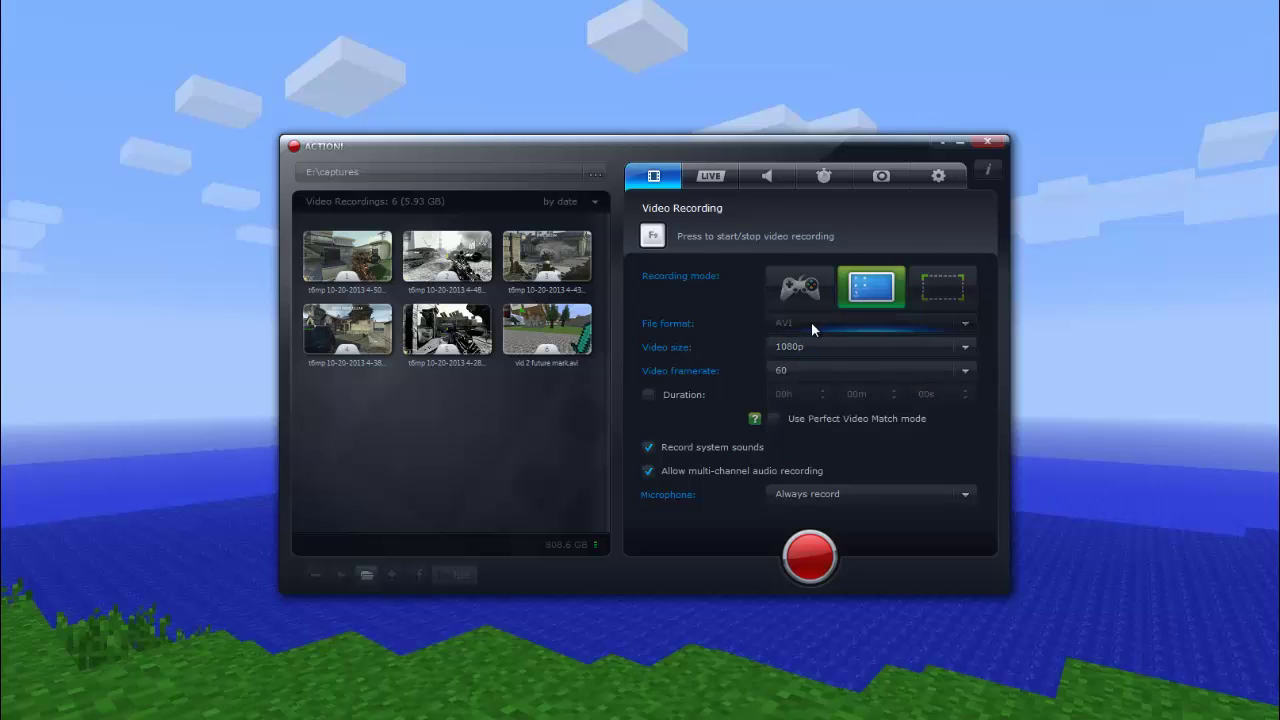
- Try MP4 as the recording file format and check the video sizes offered for it
click(811, 322)
click(800, 357)
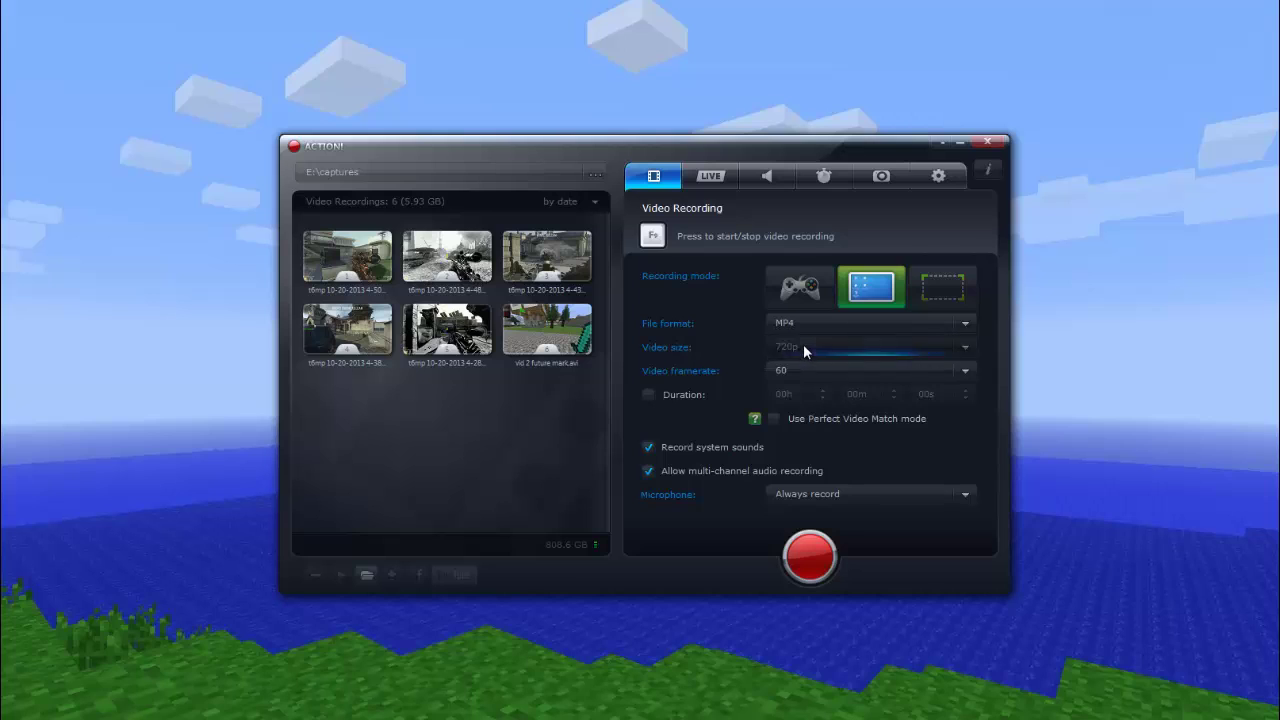
click(804, 345)
click(809, 350)
- Set the recording file format to AVI and the video size to 1080p
click(811, 325)
click(808, 339)
click(810, 346)
click(808, 376)
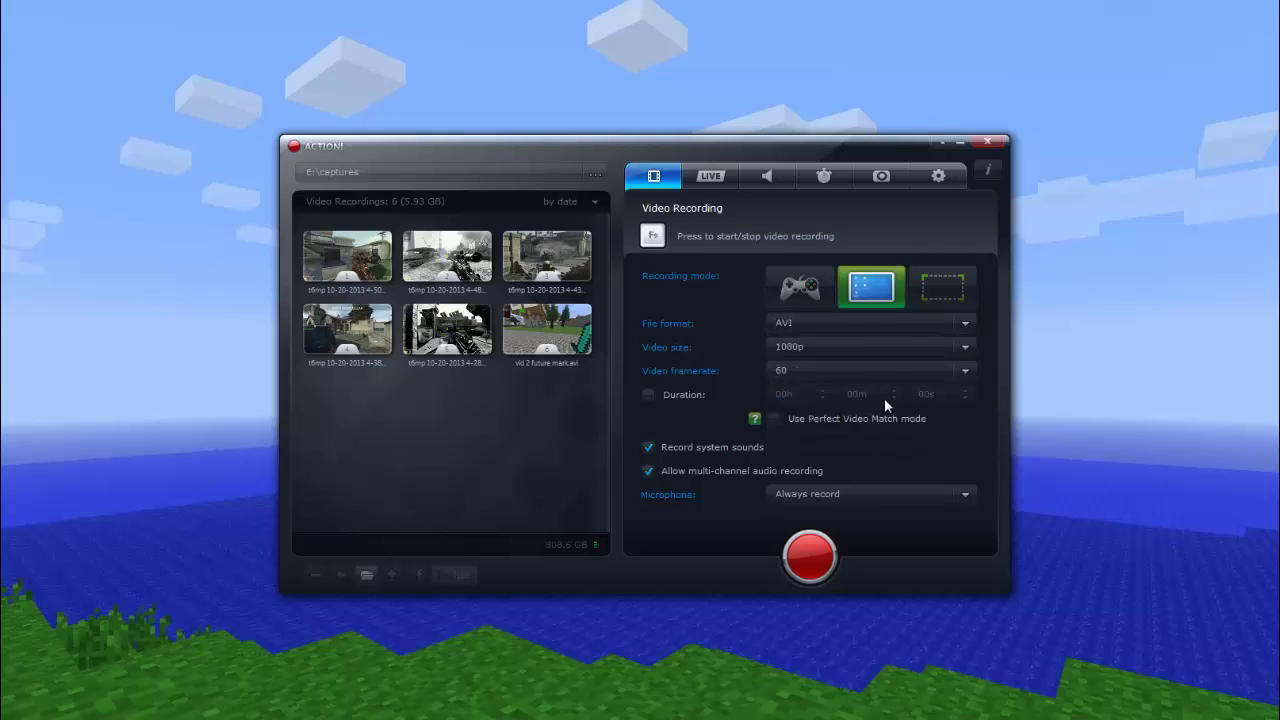
- Choose 60 as the video framerate for recordings
click(815, 373)
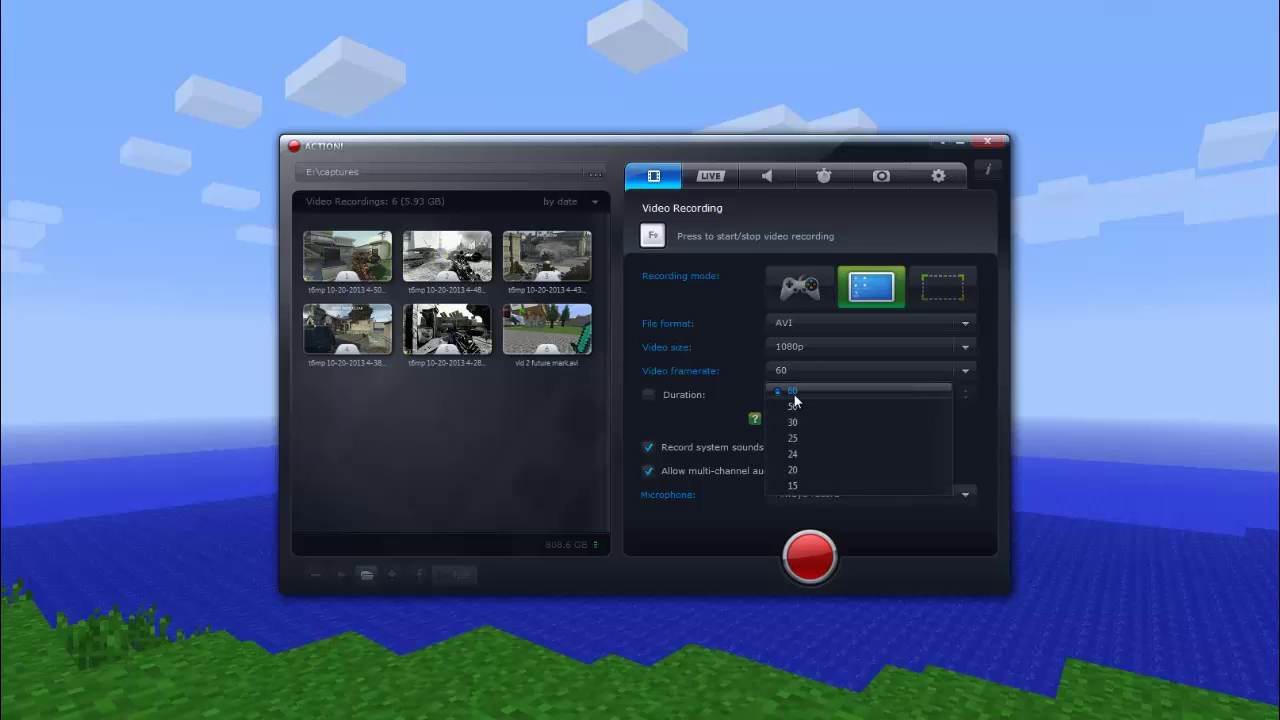
click(794, 394)
click(797, 377)
click(808, 394)
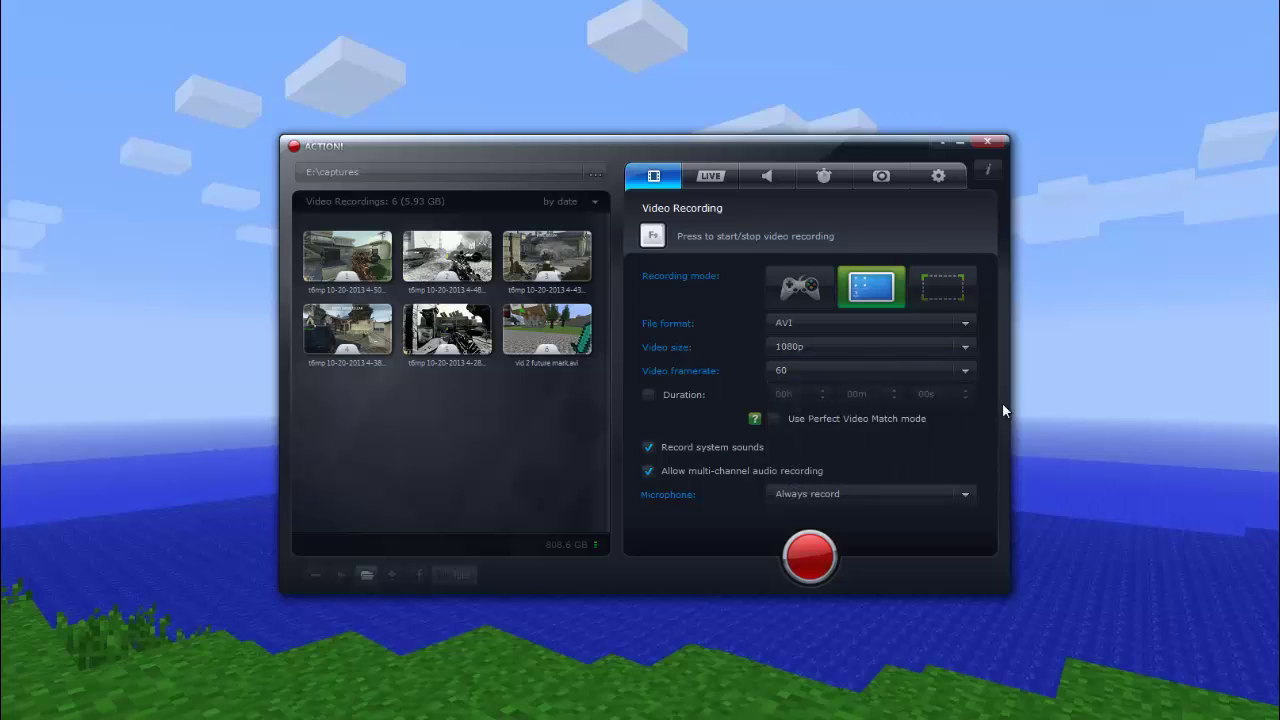
- Try a 5-minute recording duration limit and the Perfect Video Match mode, switching both off again
click(648, 394)
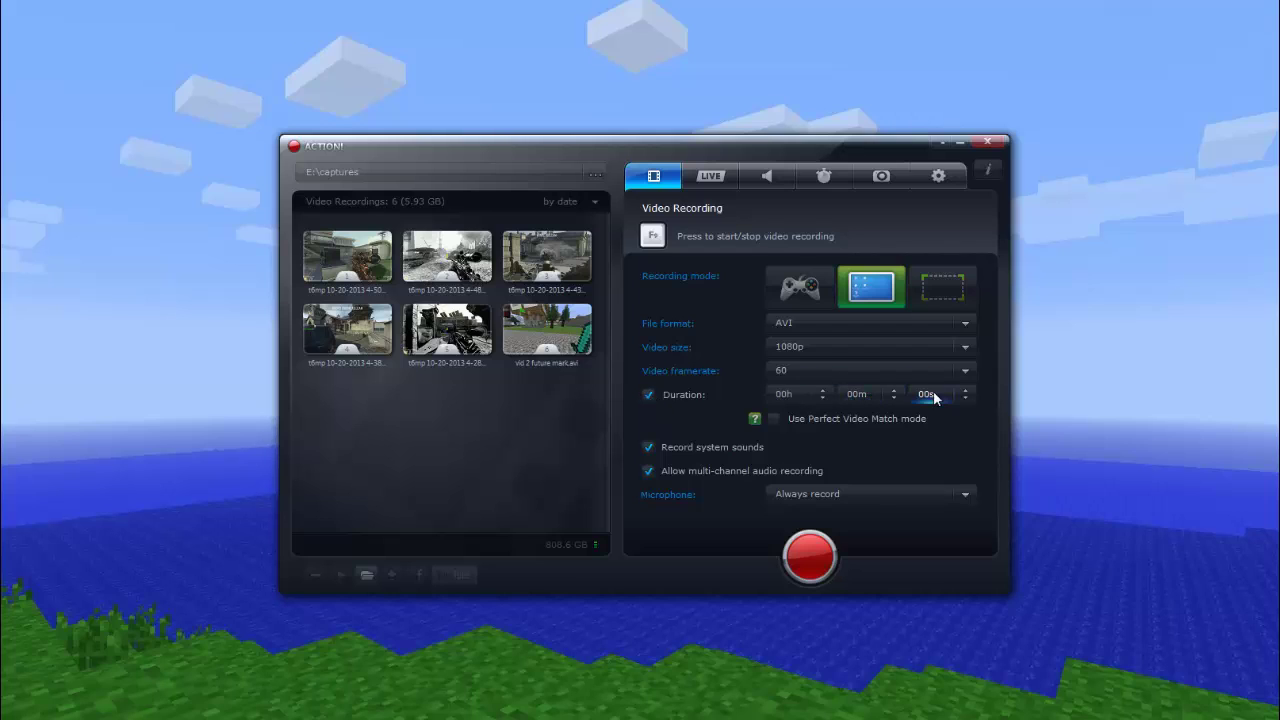
click(892, 390)
click(892, 390)
click(892, 390)
click(892, 390)
click(649, 395)
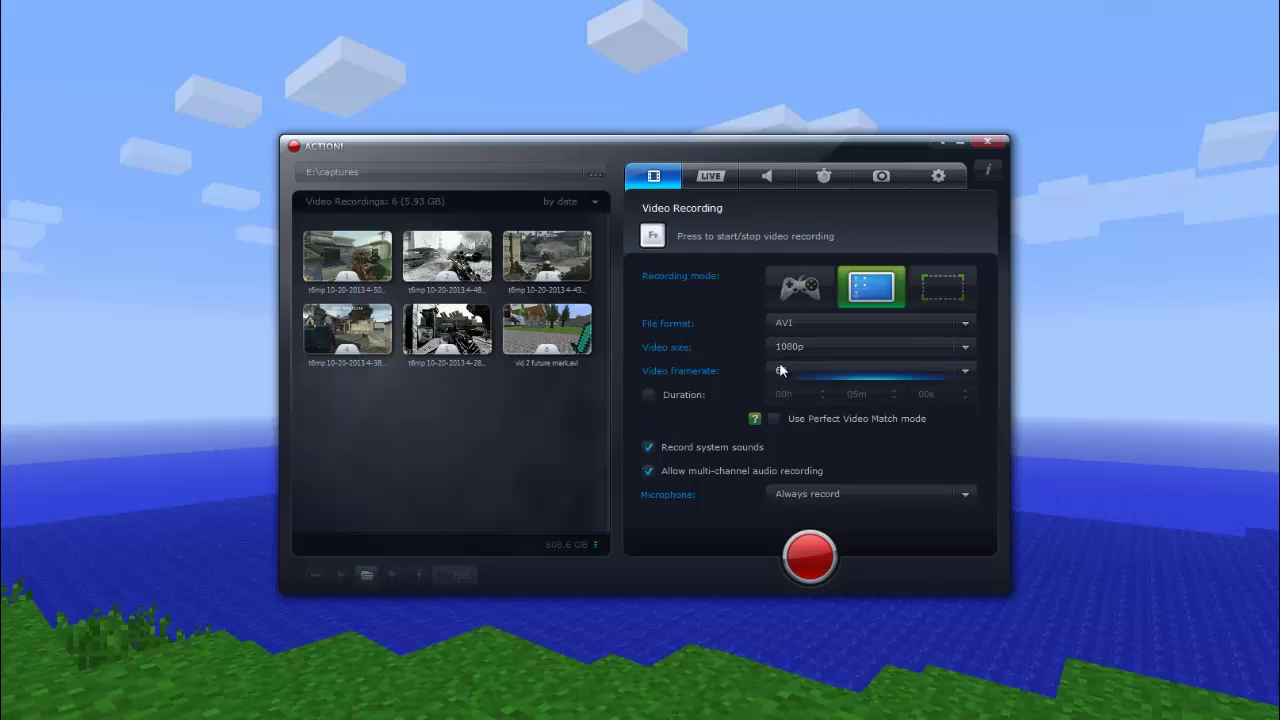
click(774, 419)
click(774, 419)
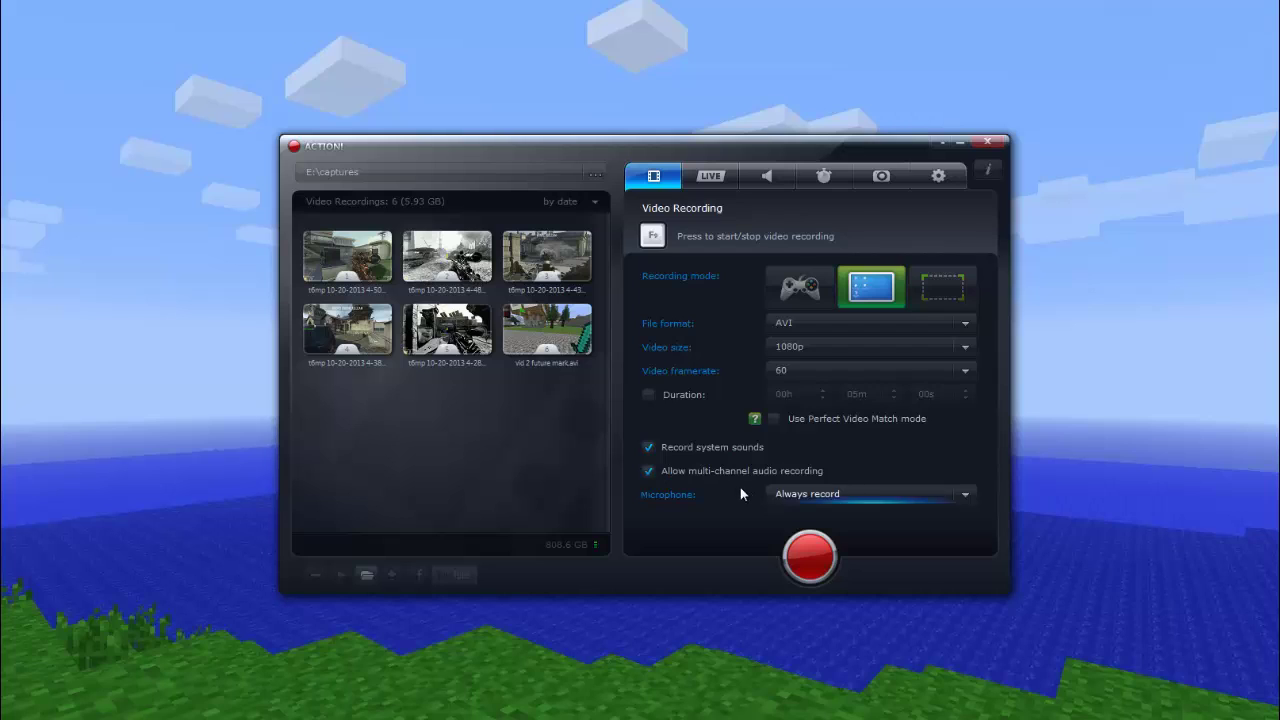
- Try the Record on button down option for the microphone and return it to Always record
click(825, 494)
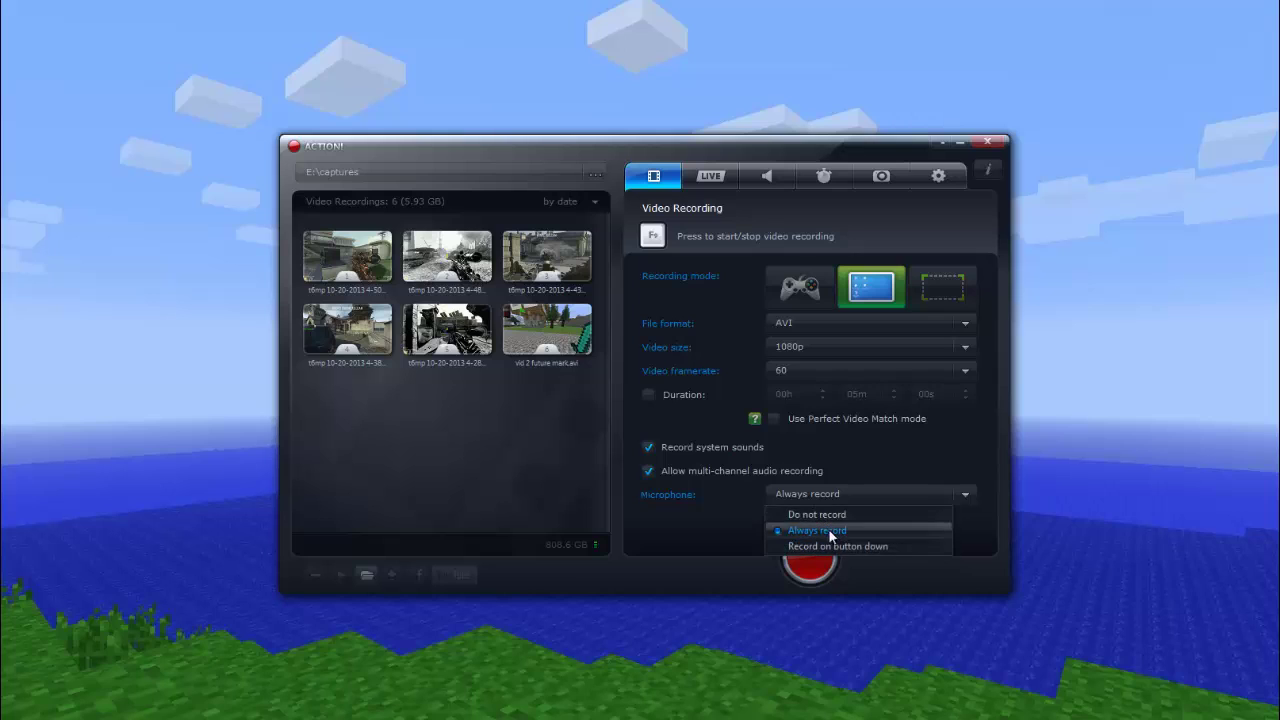
click(842, 545)
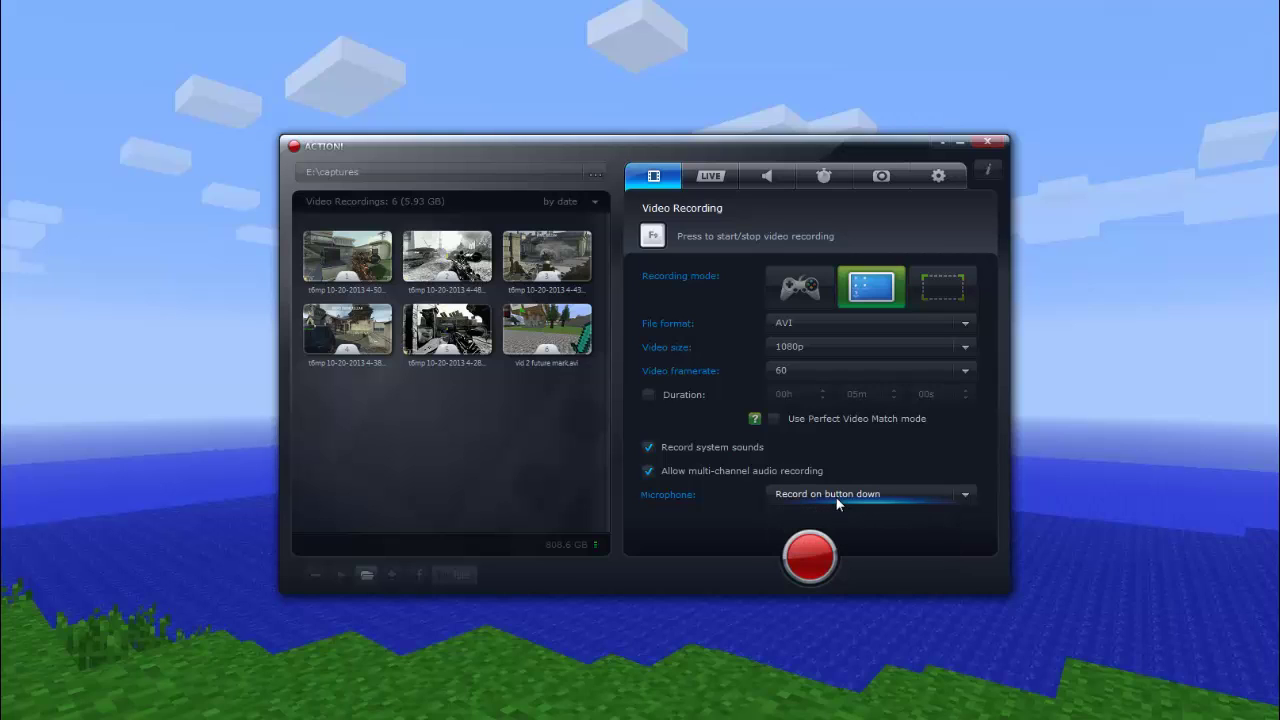
click(836, 497)
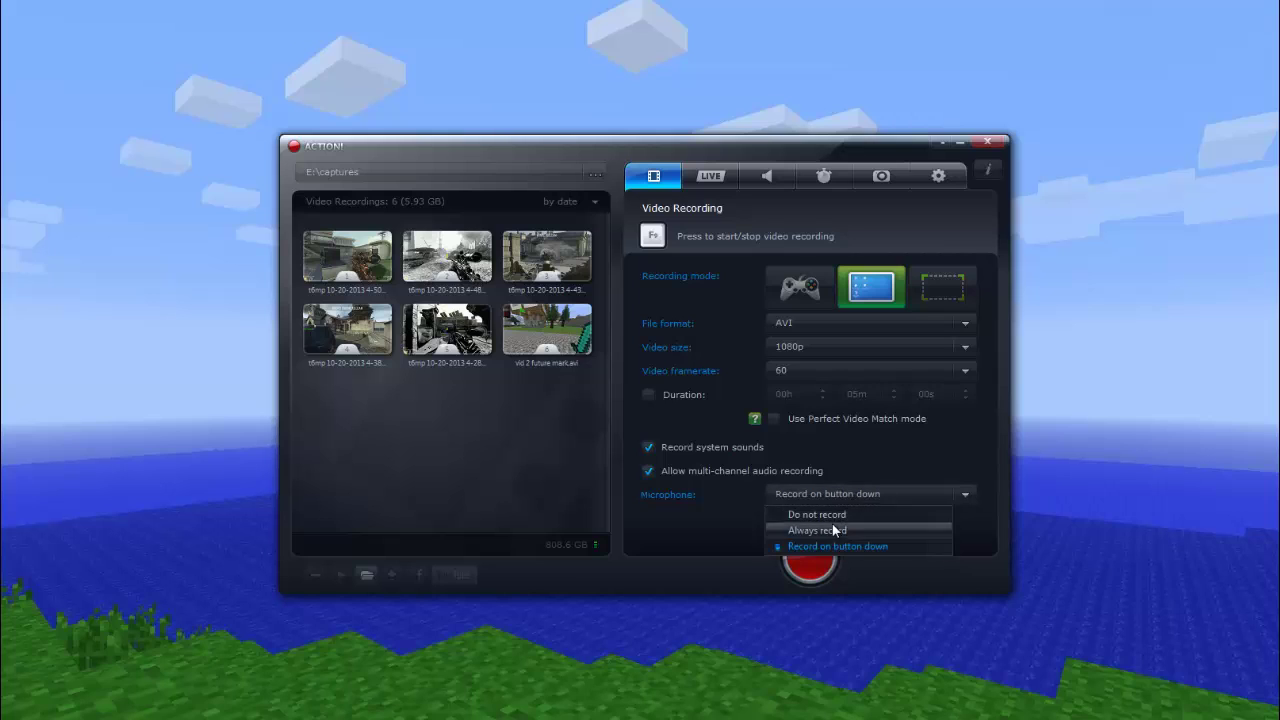
click(832, 525)
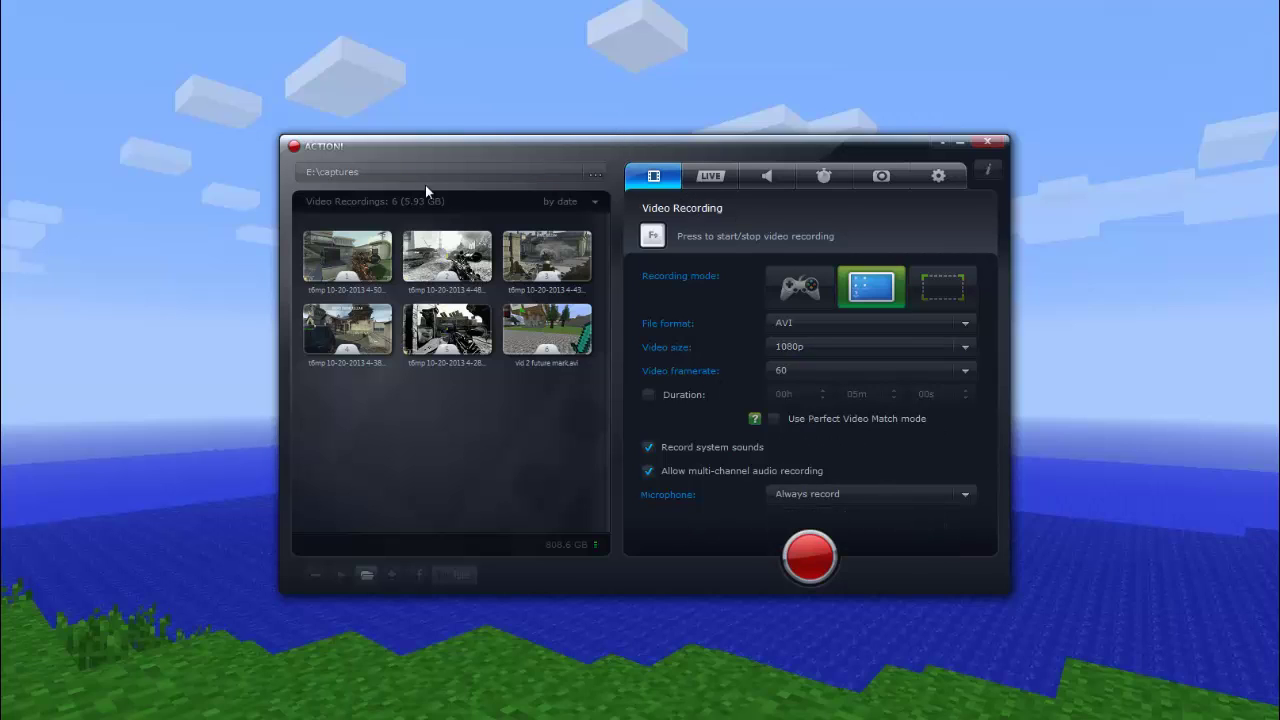
- Open the folder picker for the video save location and dismiss it without choosing a folder
click(458, 169)
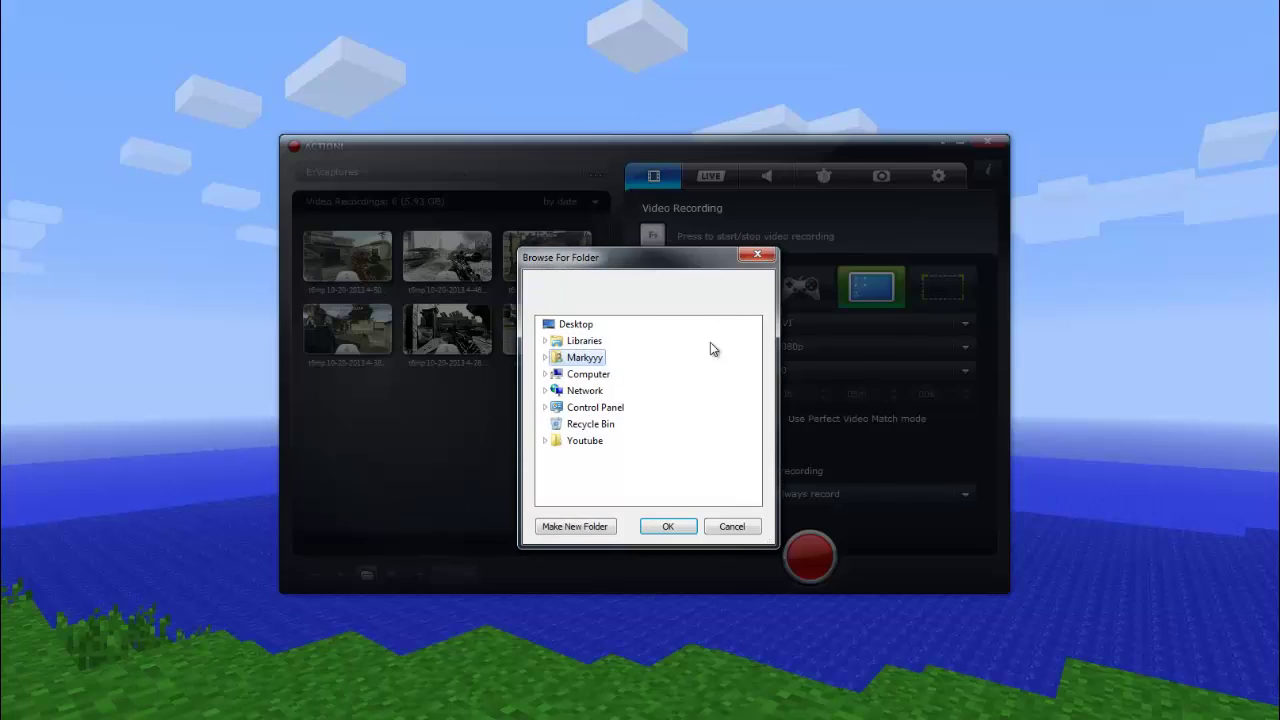
drag(573, 258, 648, 245)
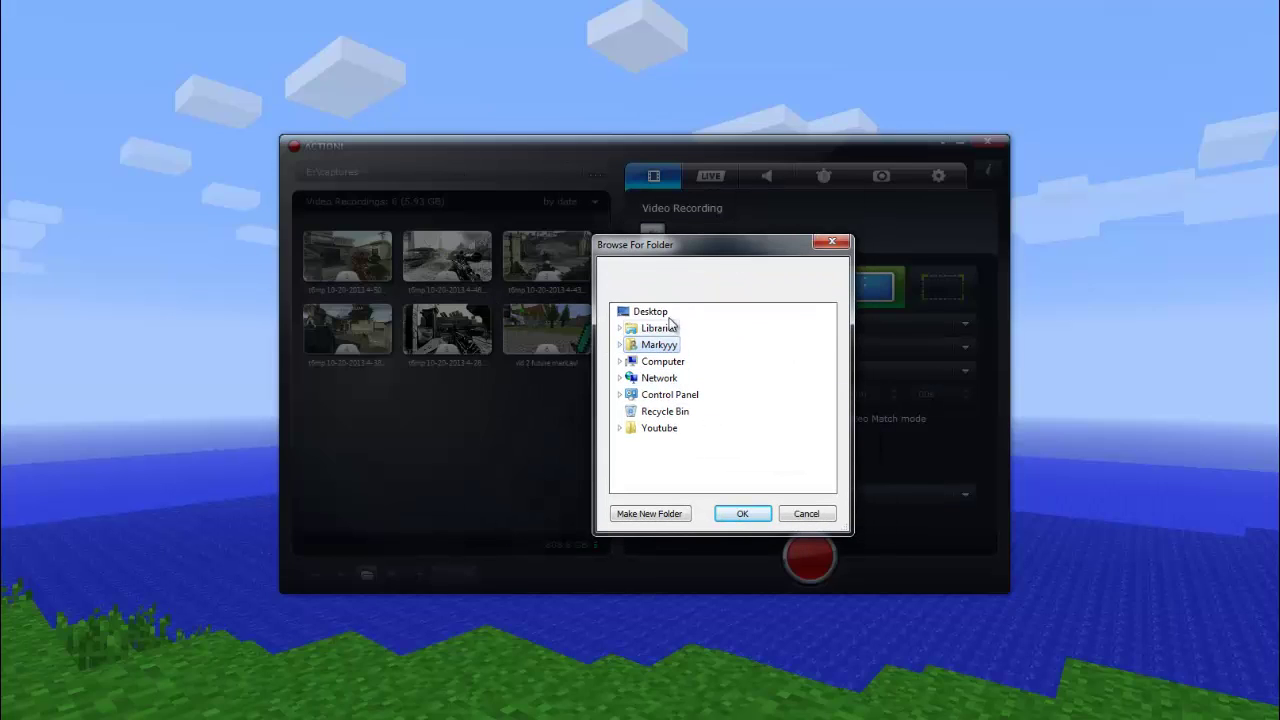
click(826, 242)
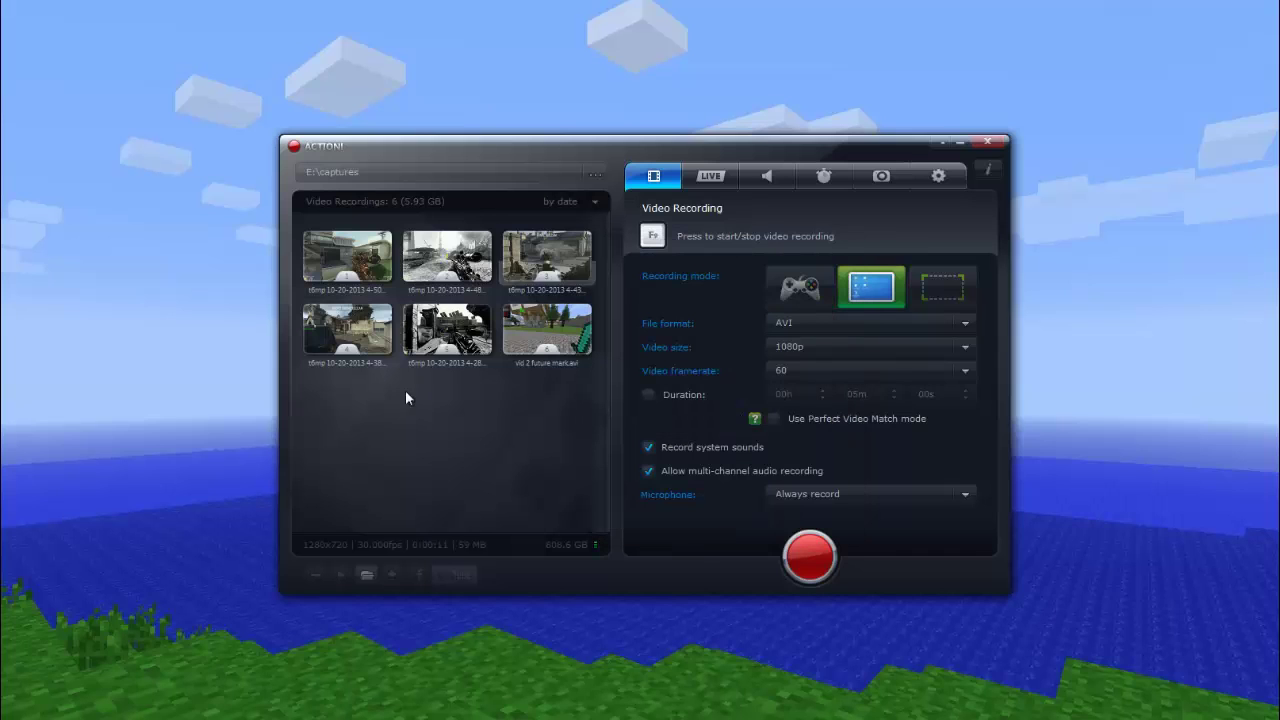
- View the saved recordings in the captures folder on drive E: with the file explorer and close its window
click(367, 574)
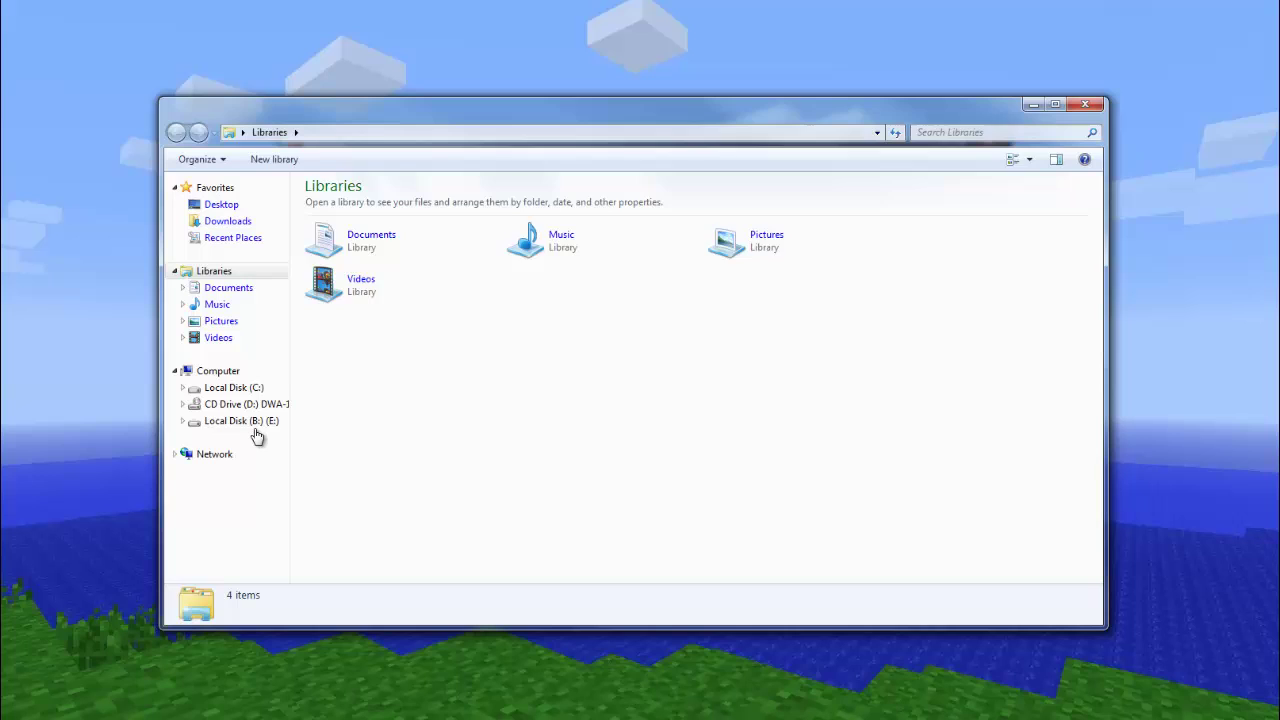
click(240, 421)
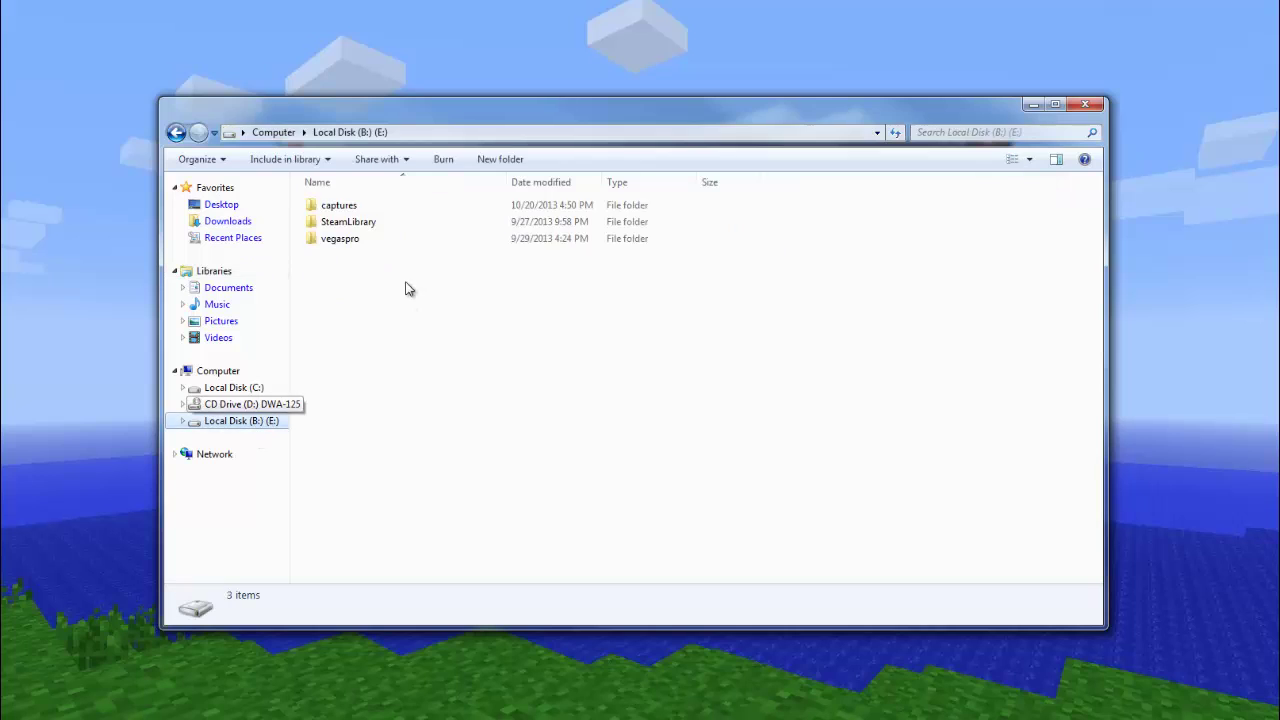
click(366, 208)
double_click(429, 208)
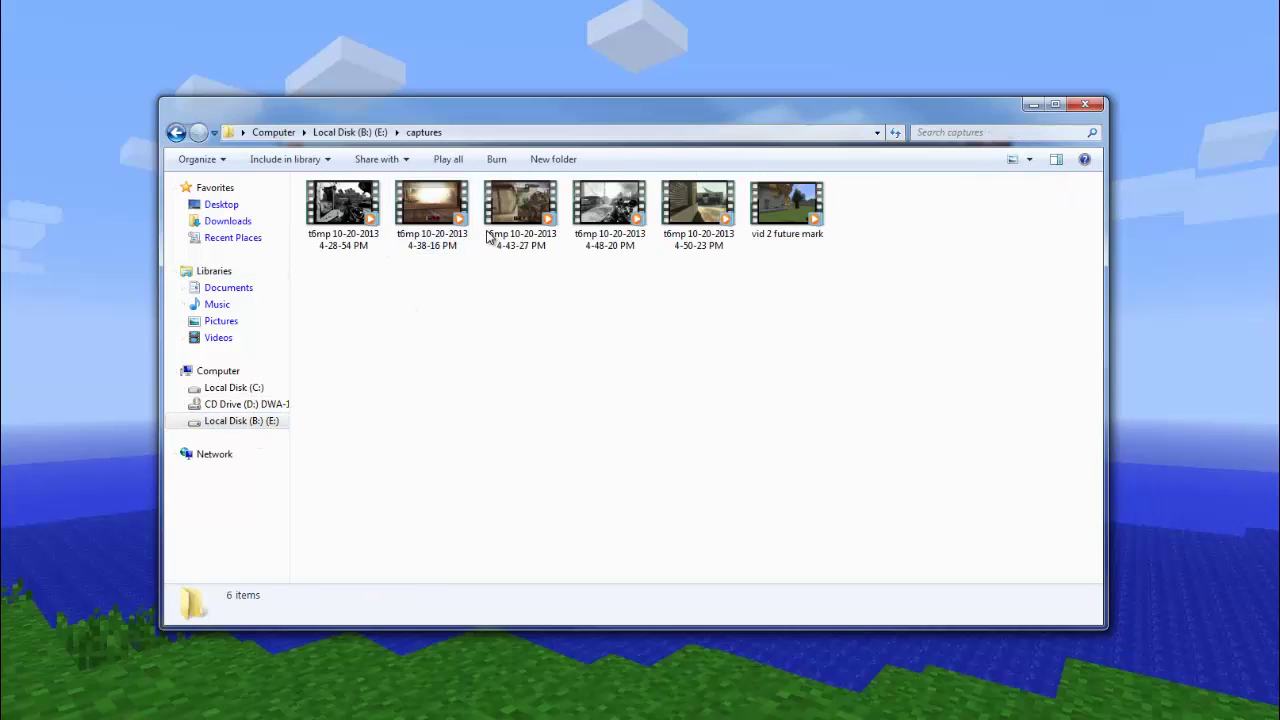
click(1097, 105)
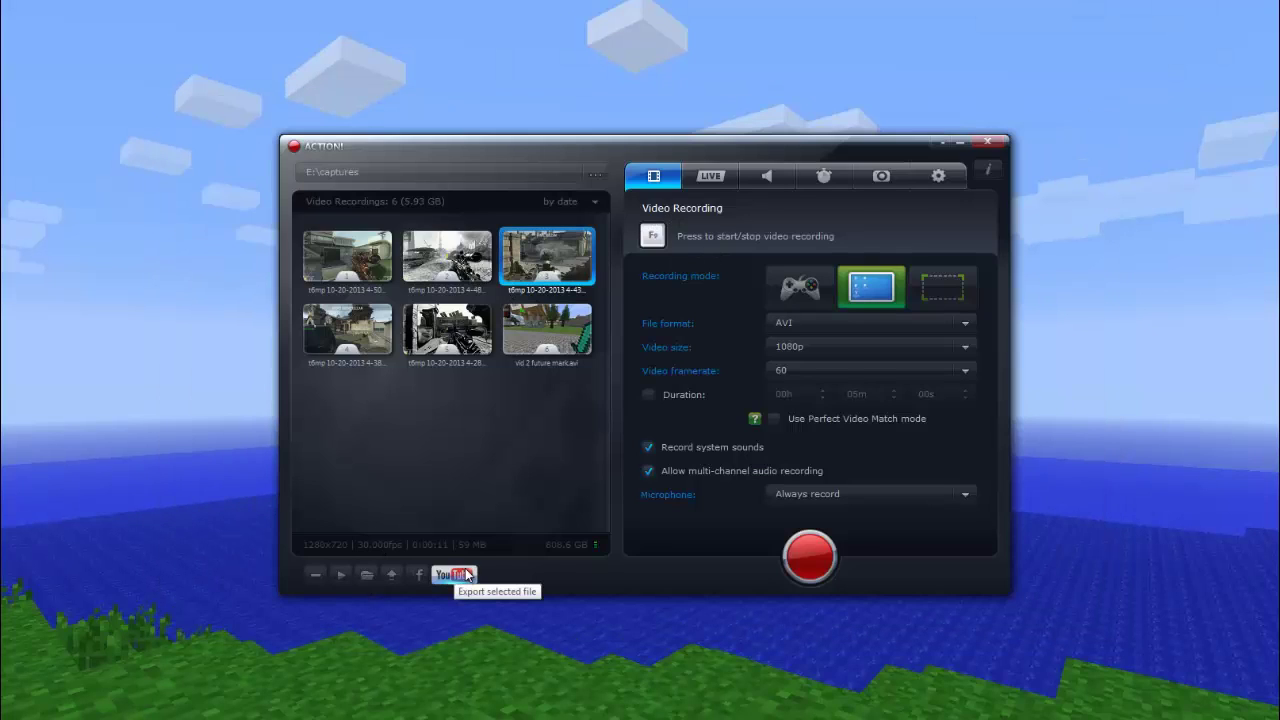
- Examine the live streaming subscription information and the broadcast settings
click(711, 179)
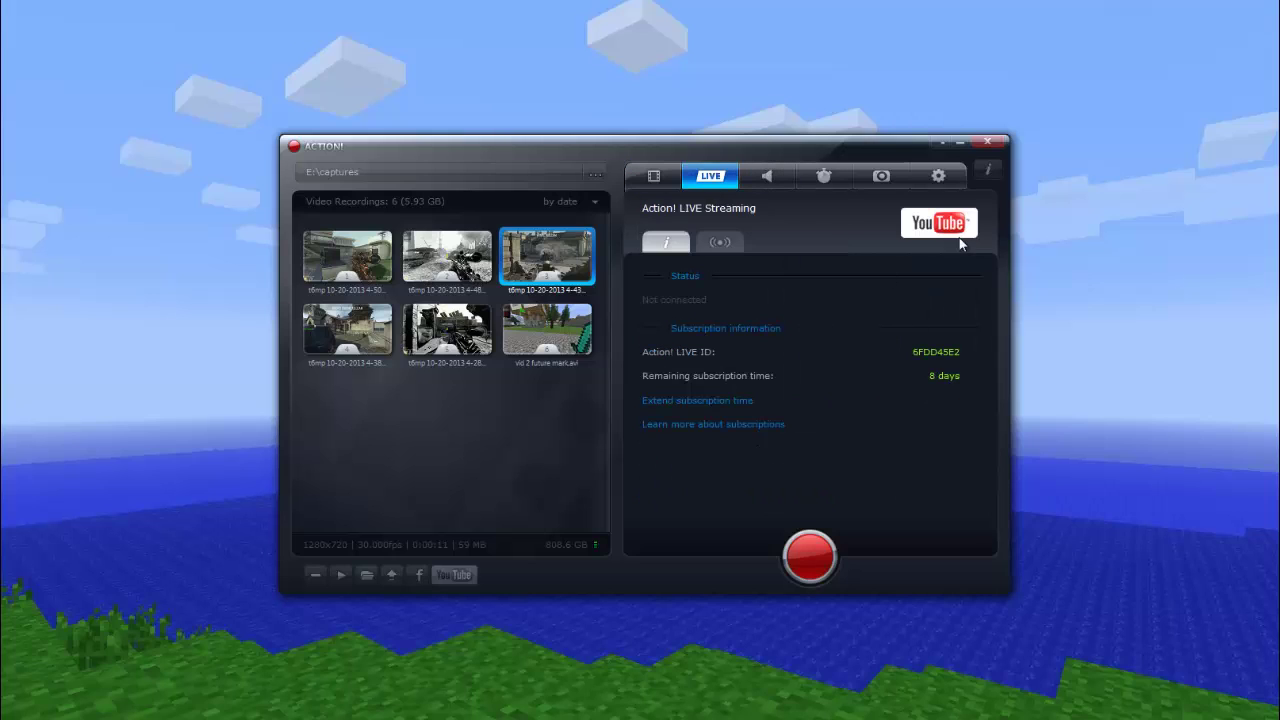
click(710, 243)
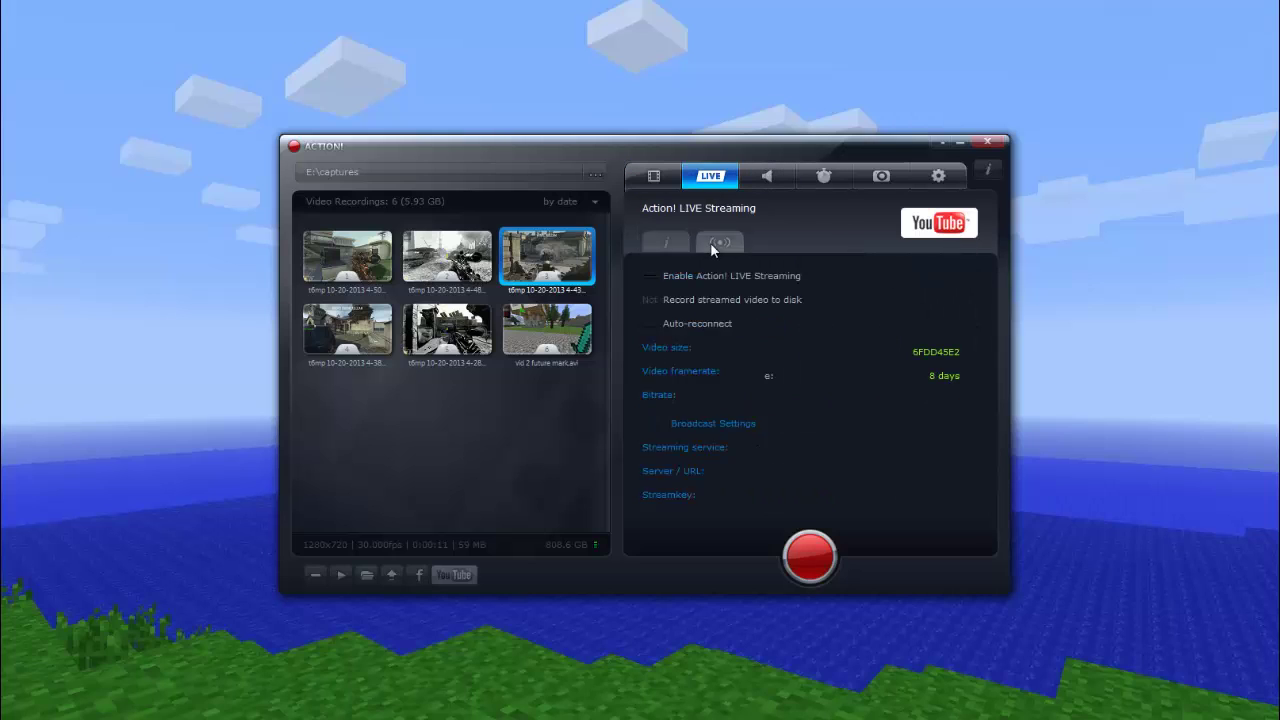
click(674, 248)
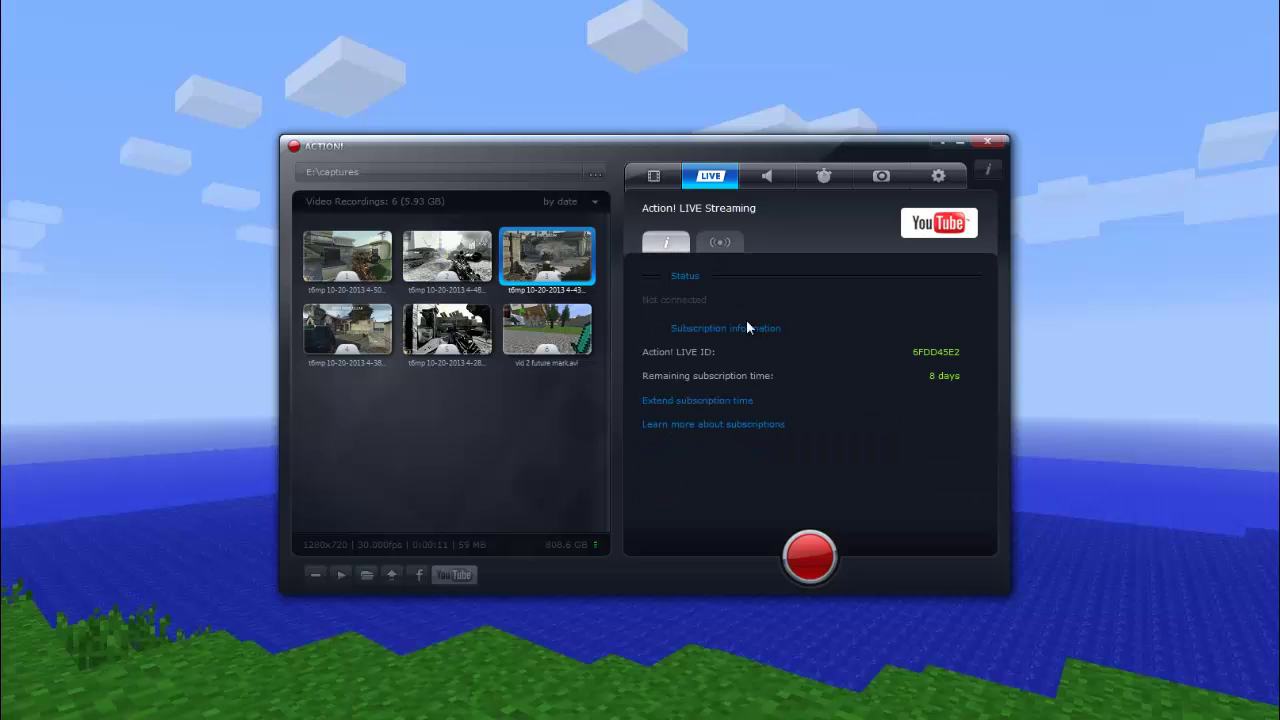
click(725, 243)
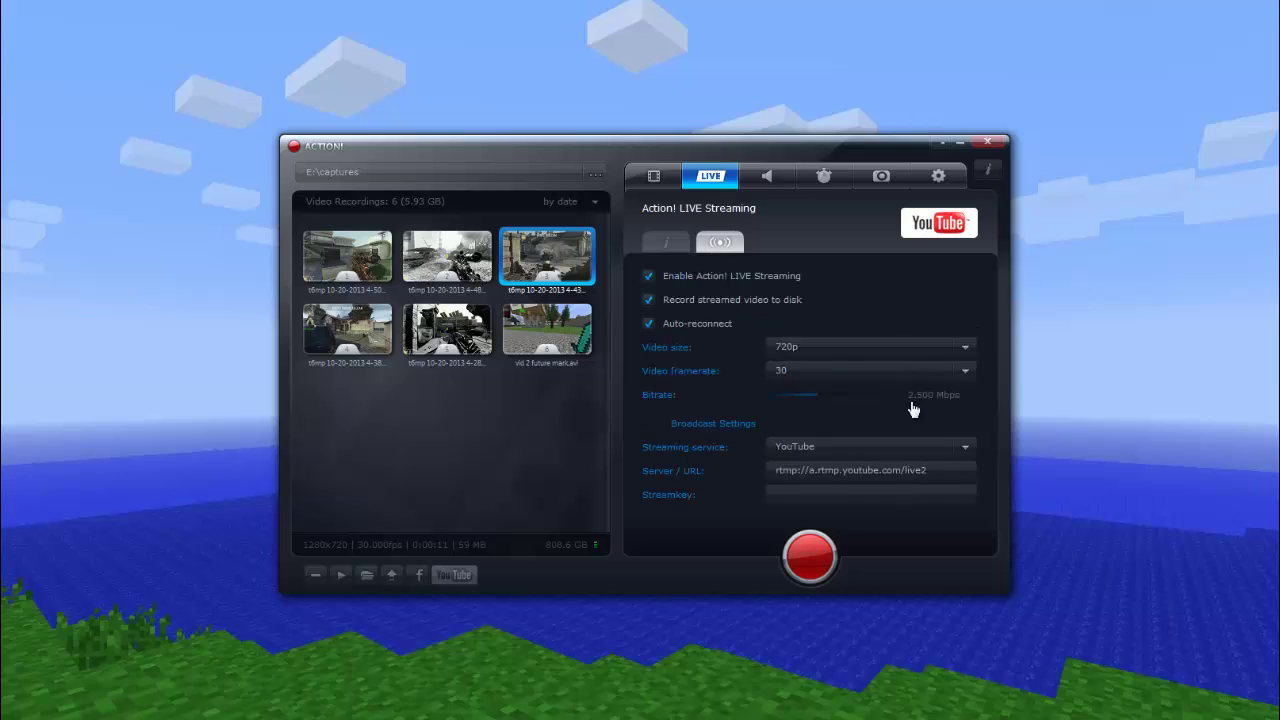
- Review the audio recording settings and the benchmarking page, toggling the benchmark duration limit on and off
click(784, 185)
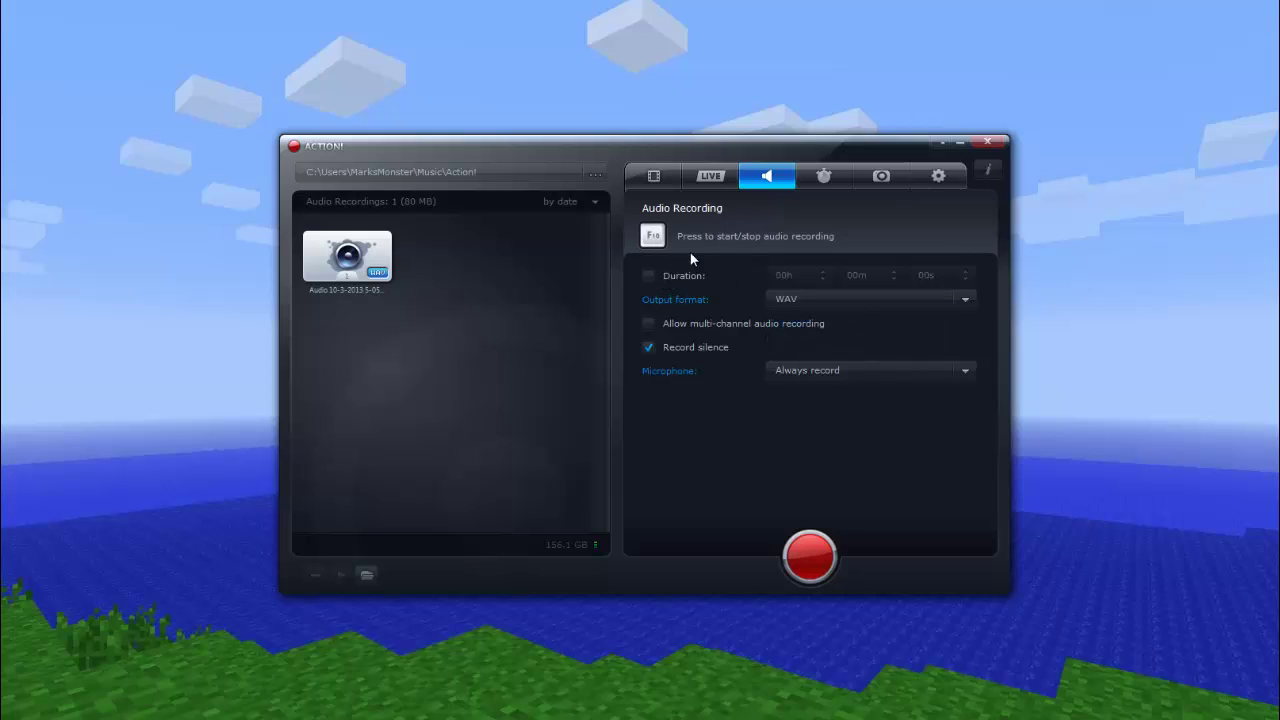
click(828, 176)
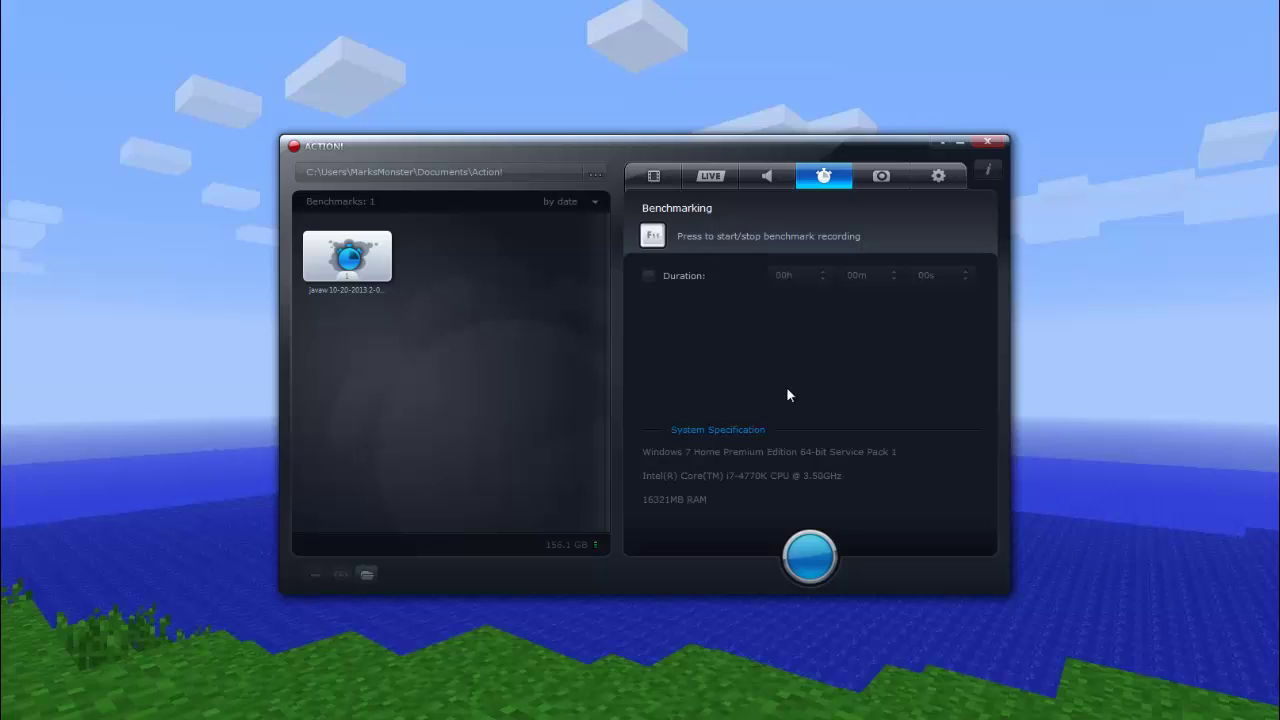
click(649, 276)
click(649, 276)
- Check the program's version and licence information and close the information window
click(870, 177)
click(824, 176)
click(986, 176)
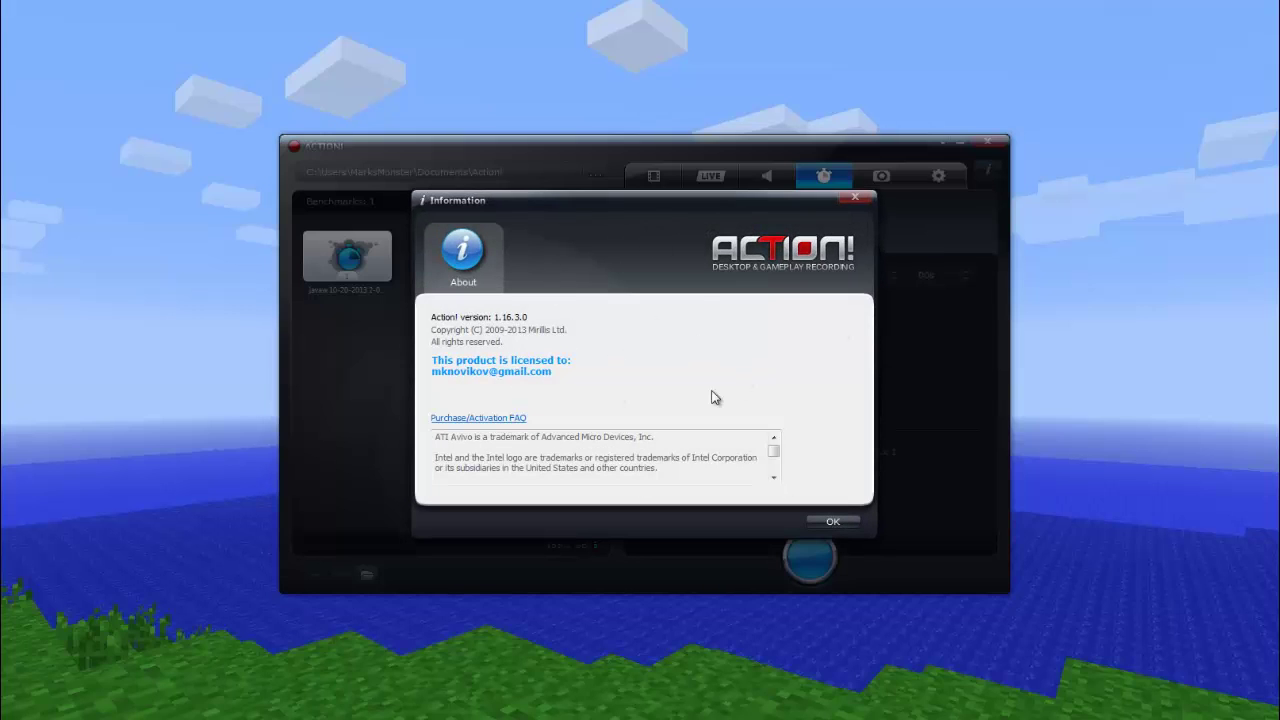
click(857, 199)
- Examine the file format and screenshot area options for capturing screenshots
click(878, 182)
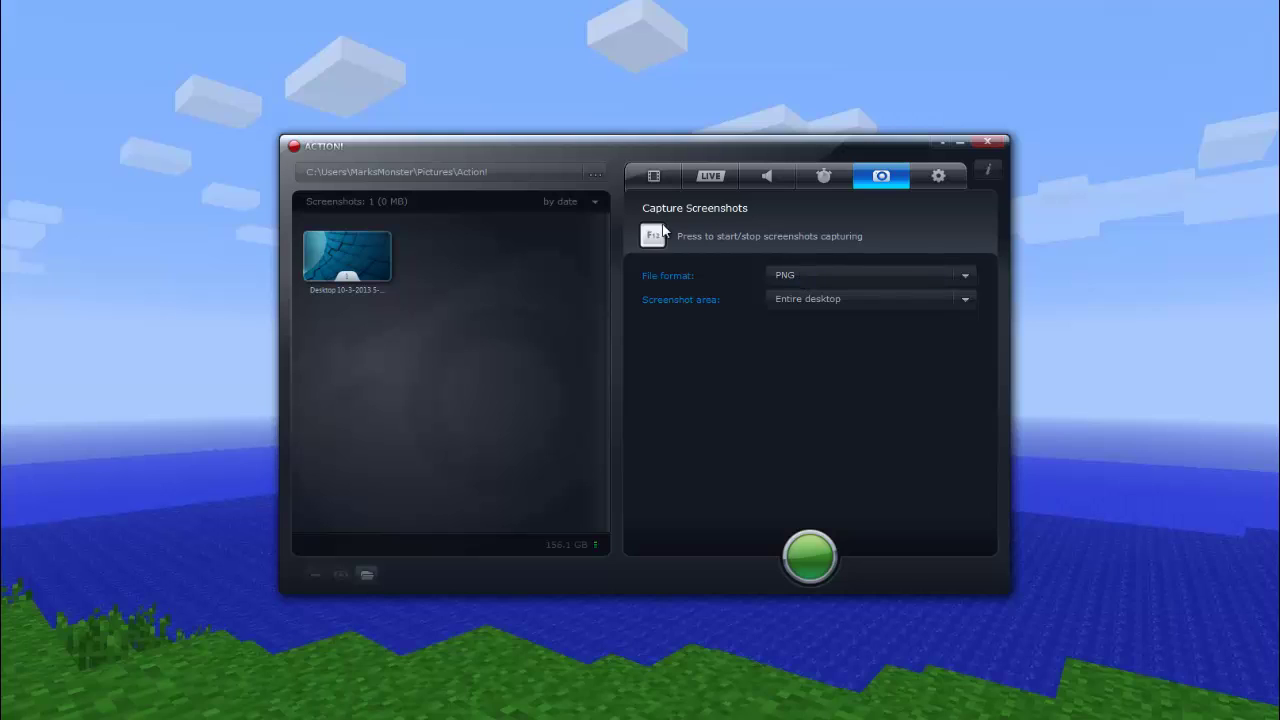
click(795, 276)
click(803, 313)
click(808, 296)
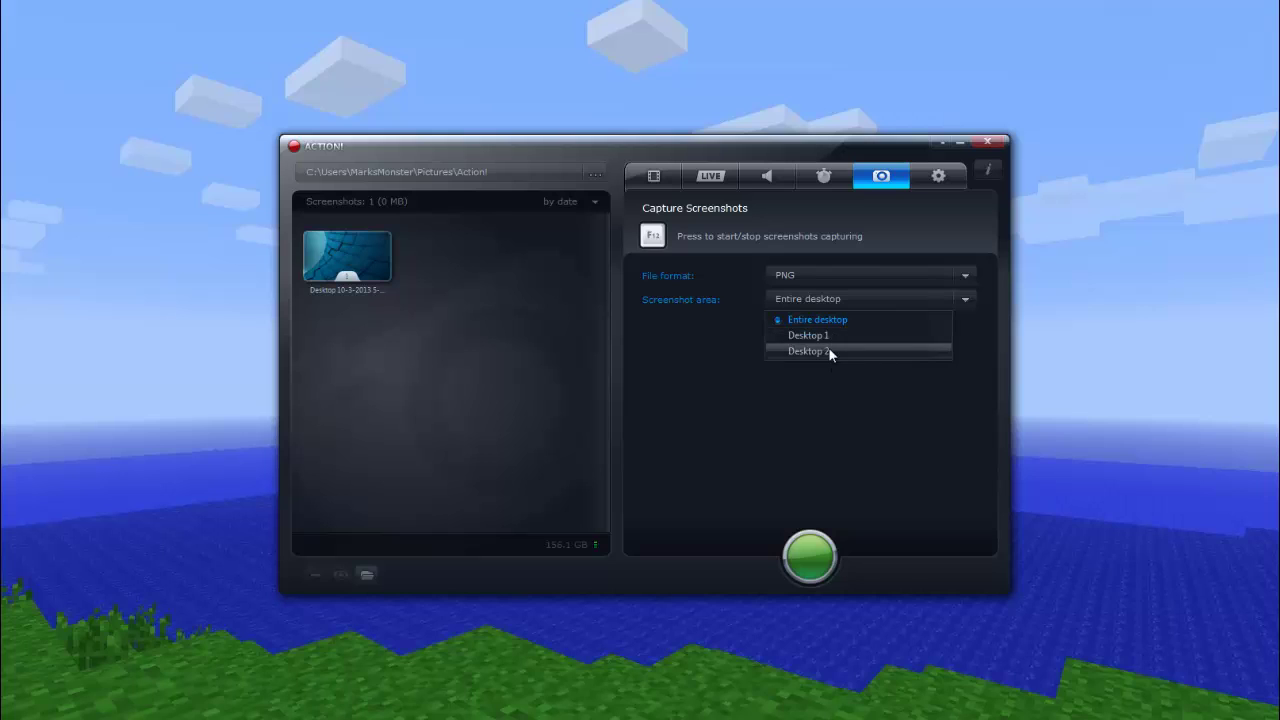
- Review the general settings and examine the video quality options in the video recording settings
click(938, 177)
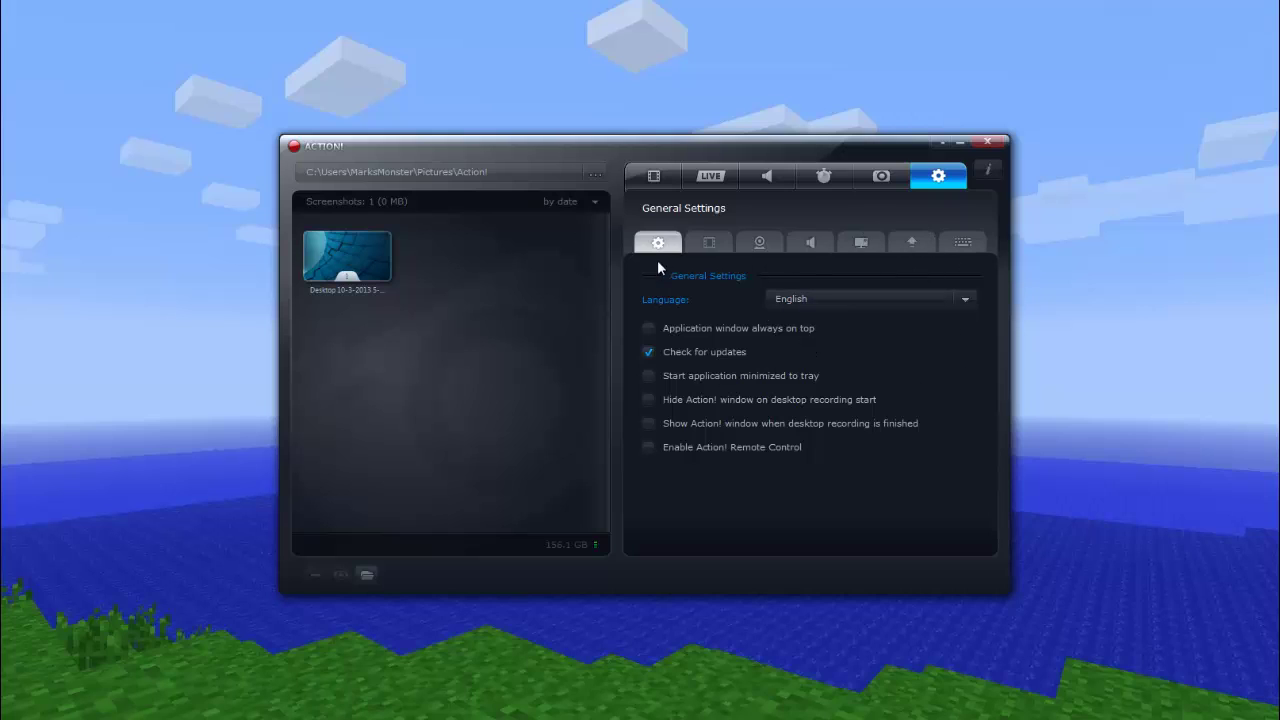
click(717, 239)
click(799, 302)
click(817, 346)
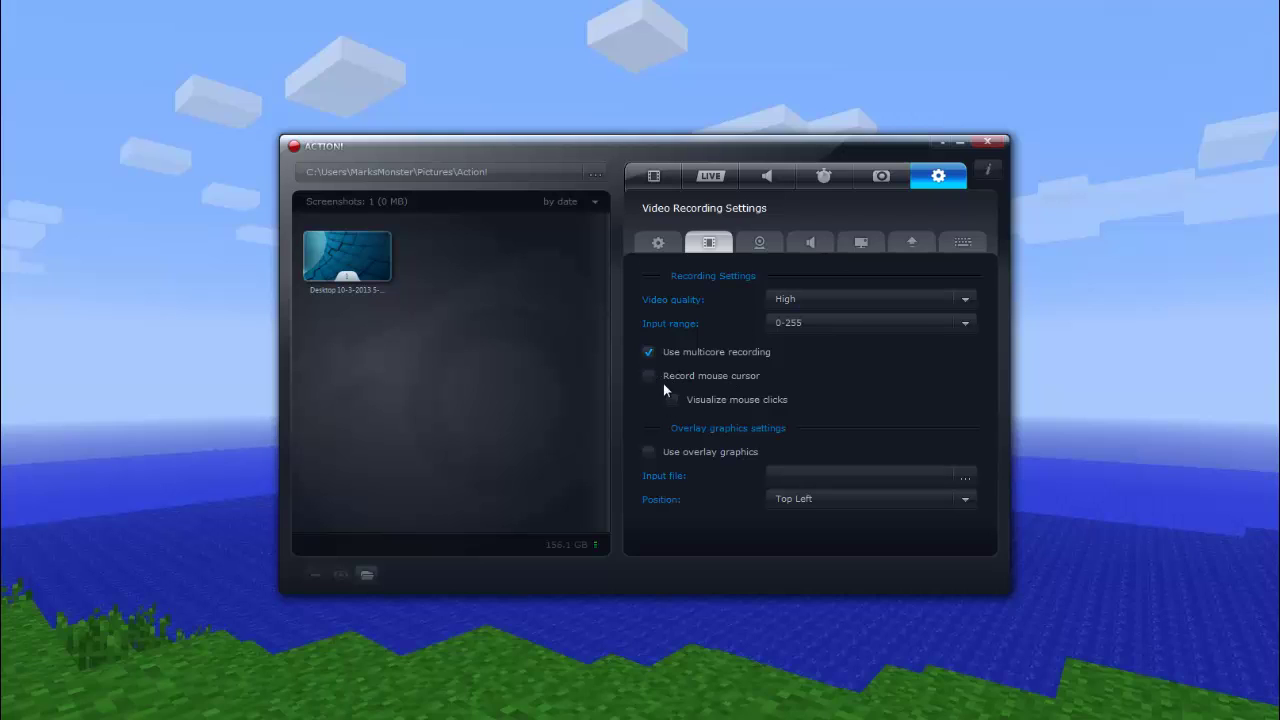
- Try the Always record mode in the webcam settings, and restore the recording mode to Do not record
click(756, 245)
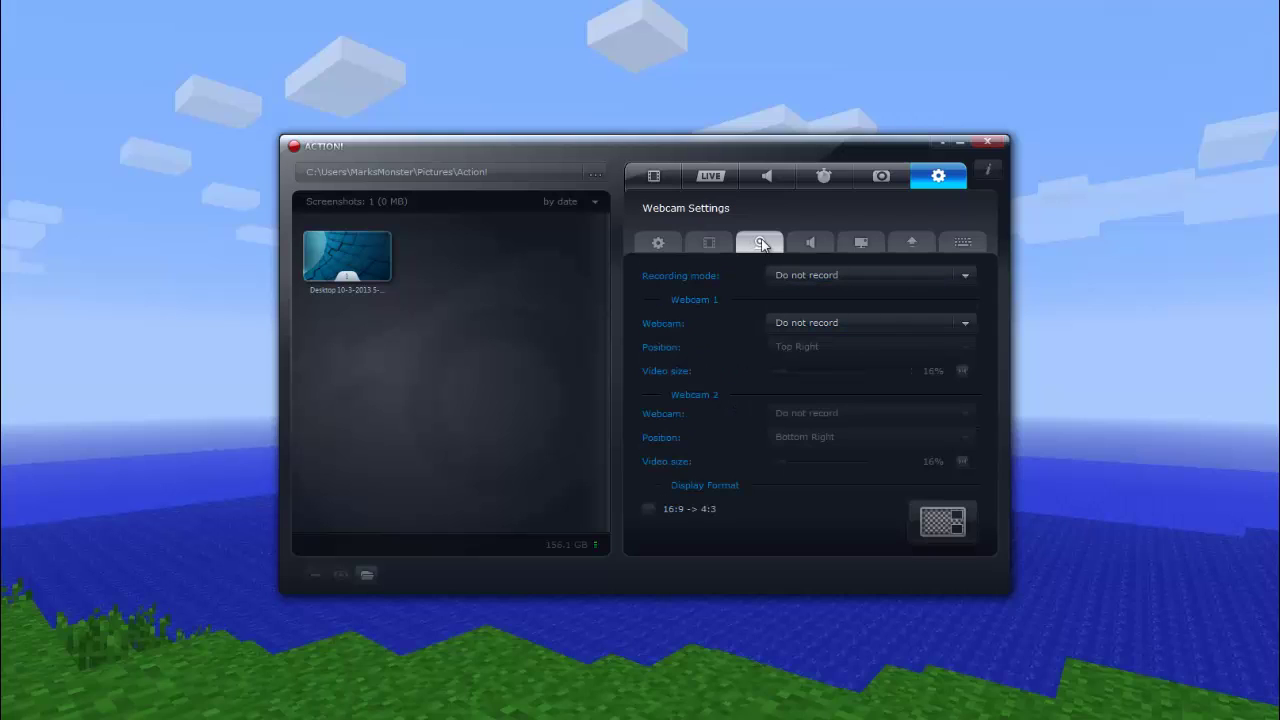
click(803, 281)
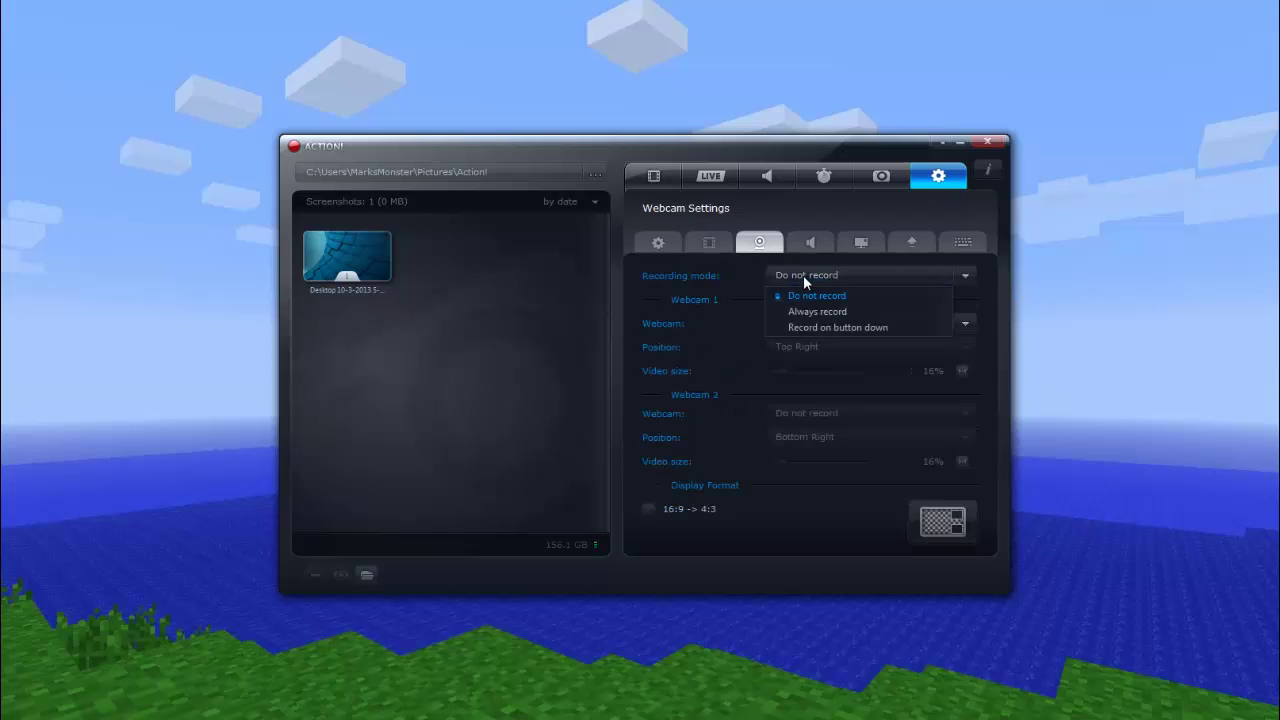
click(814, 311)
click(828, 281)
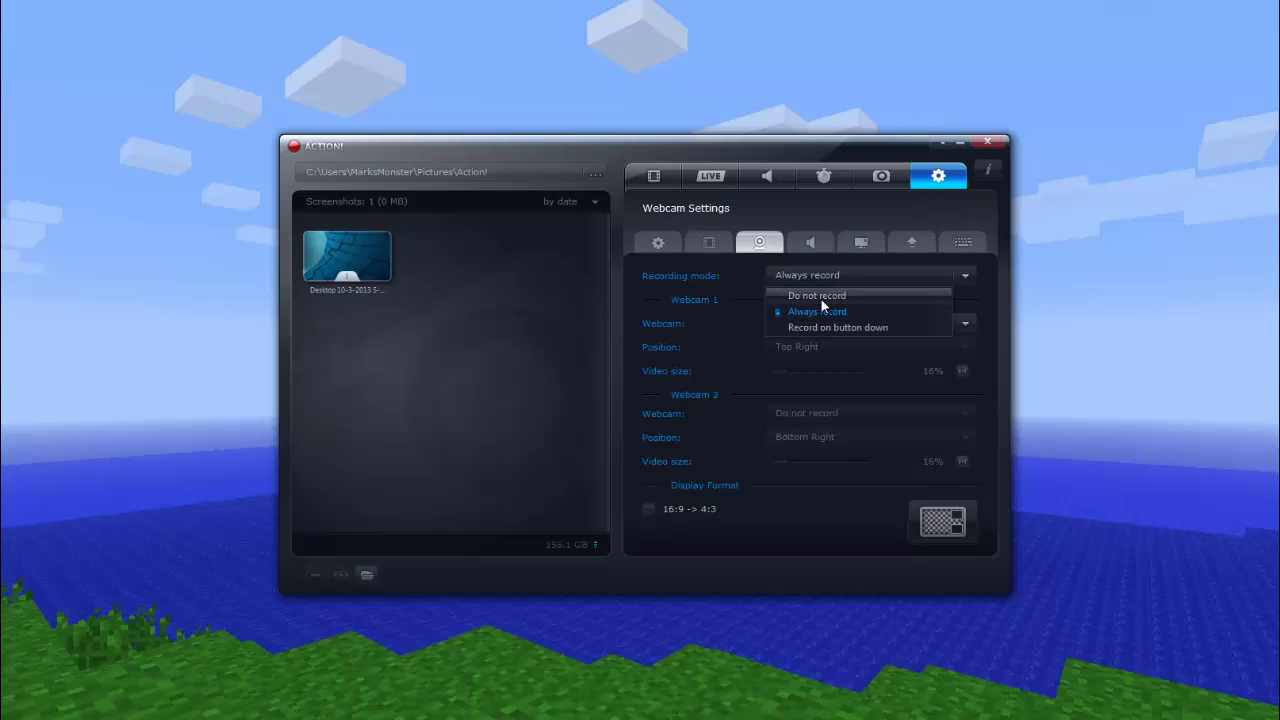
click(821, 297)
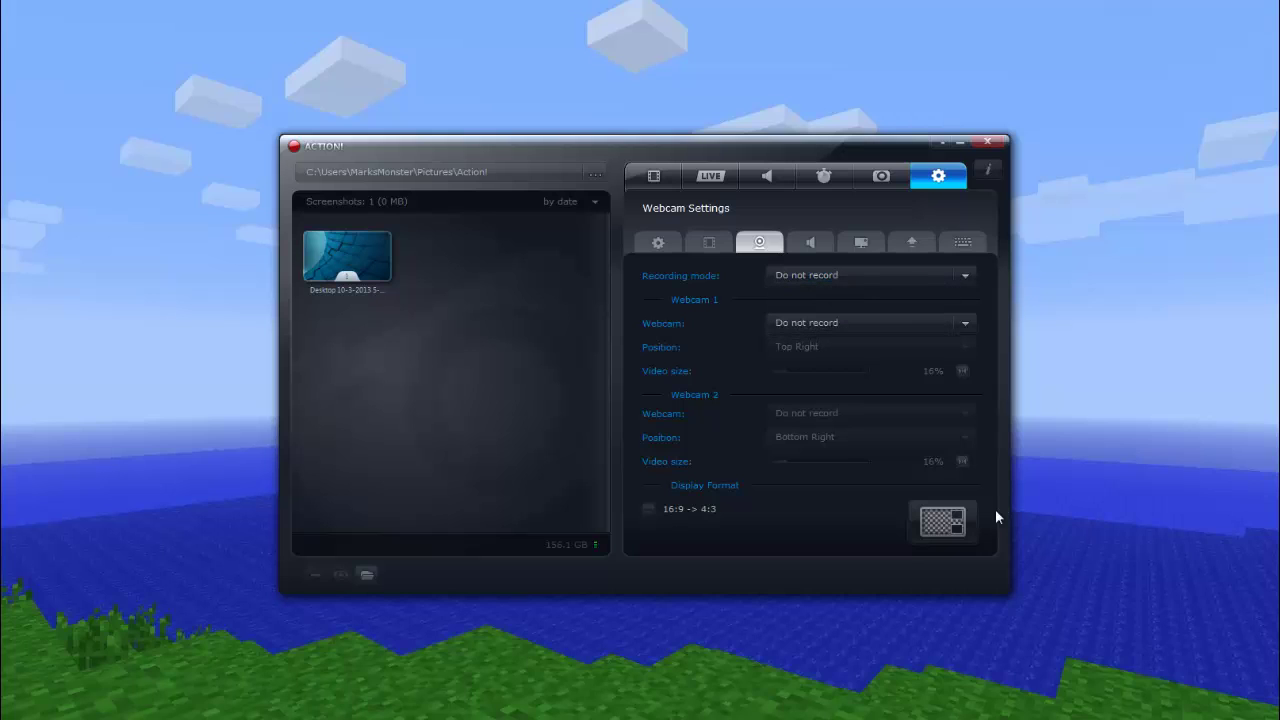
- Examine the available microphone devices in the audio settings
click(799, 246)
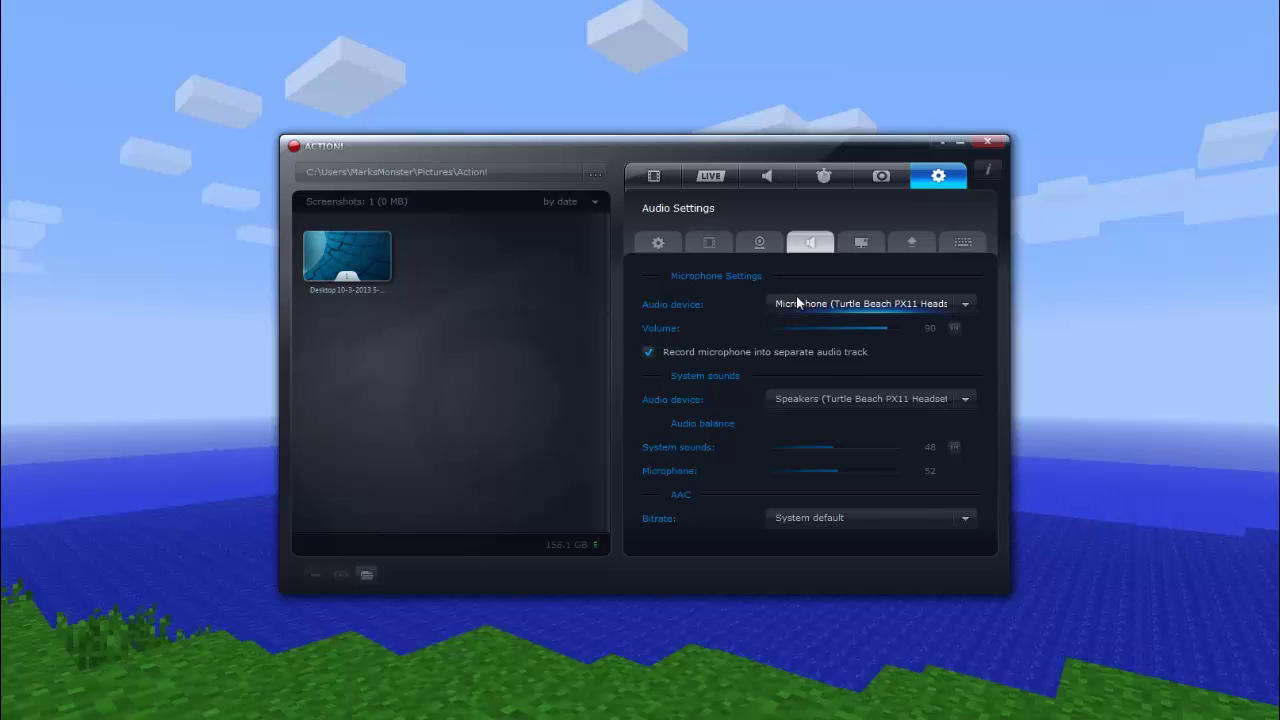
click(827, 298)
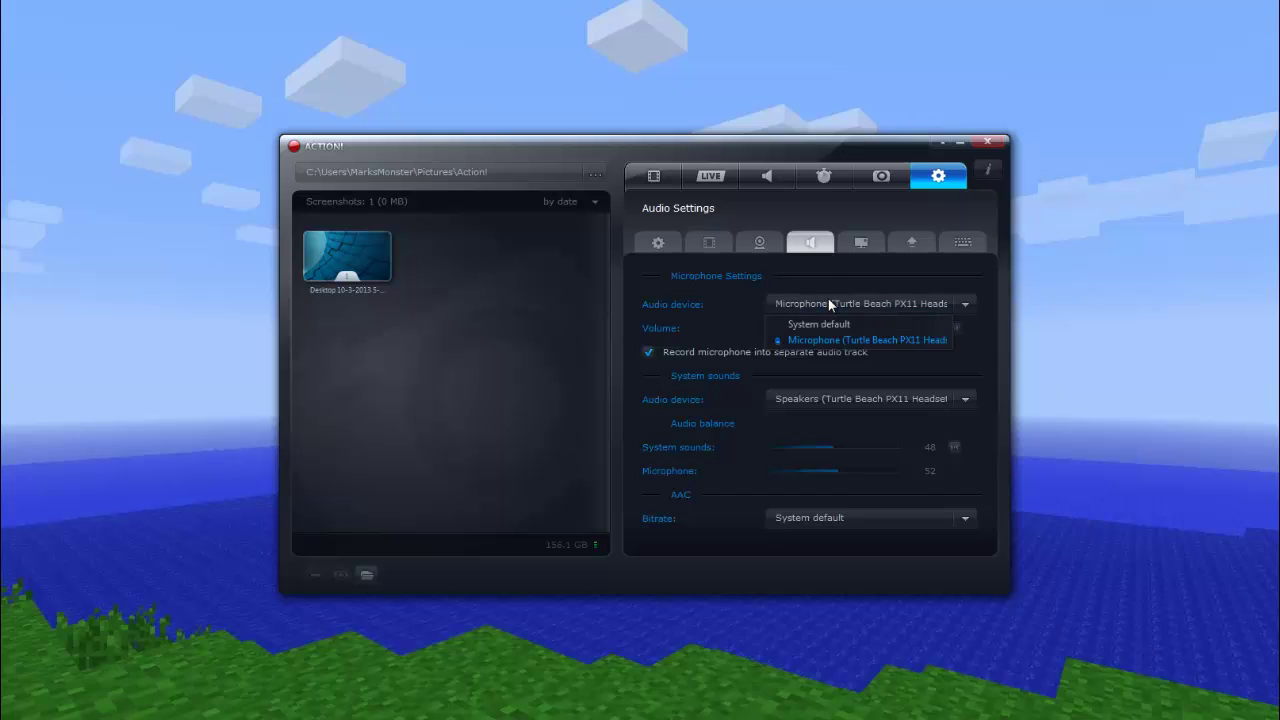
click(828, 298)
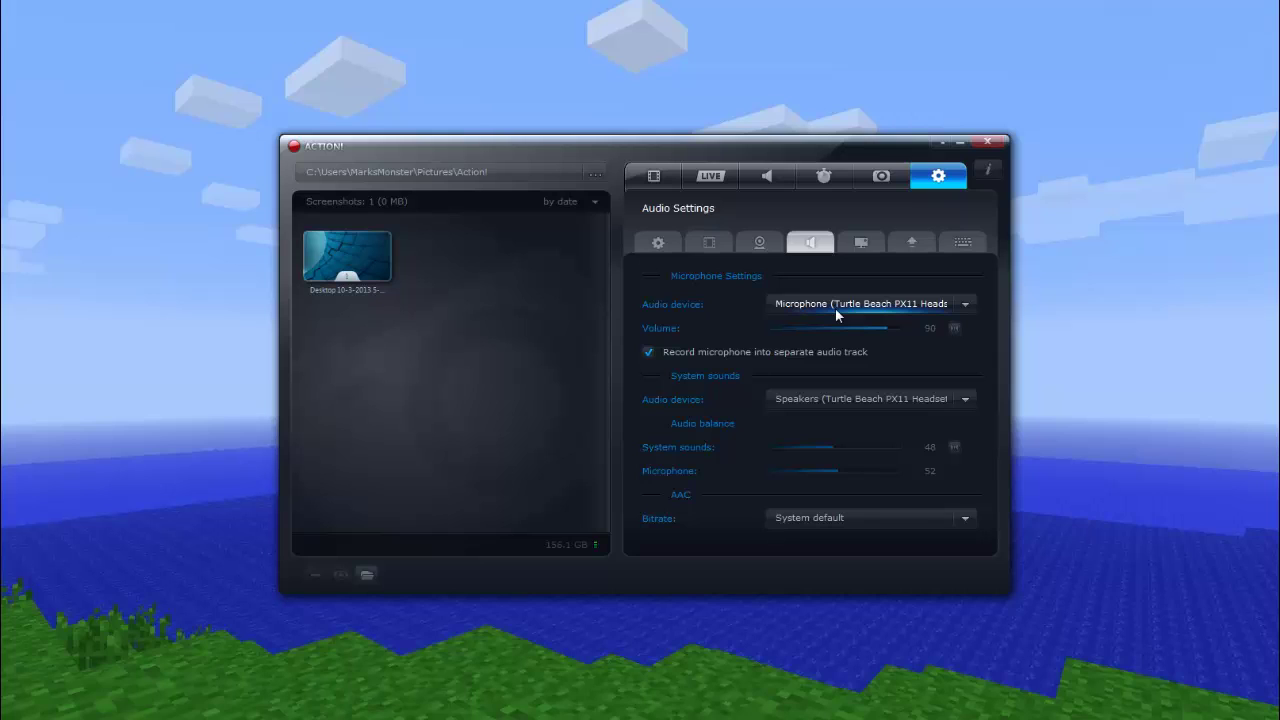
click(835, 307)
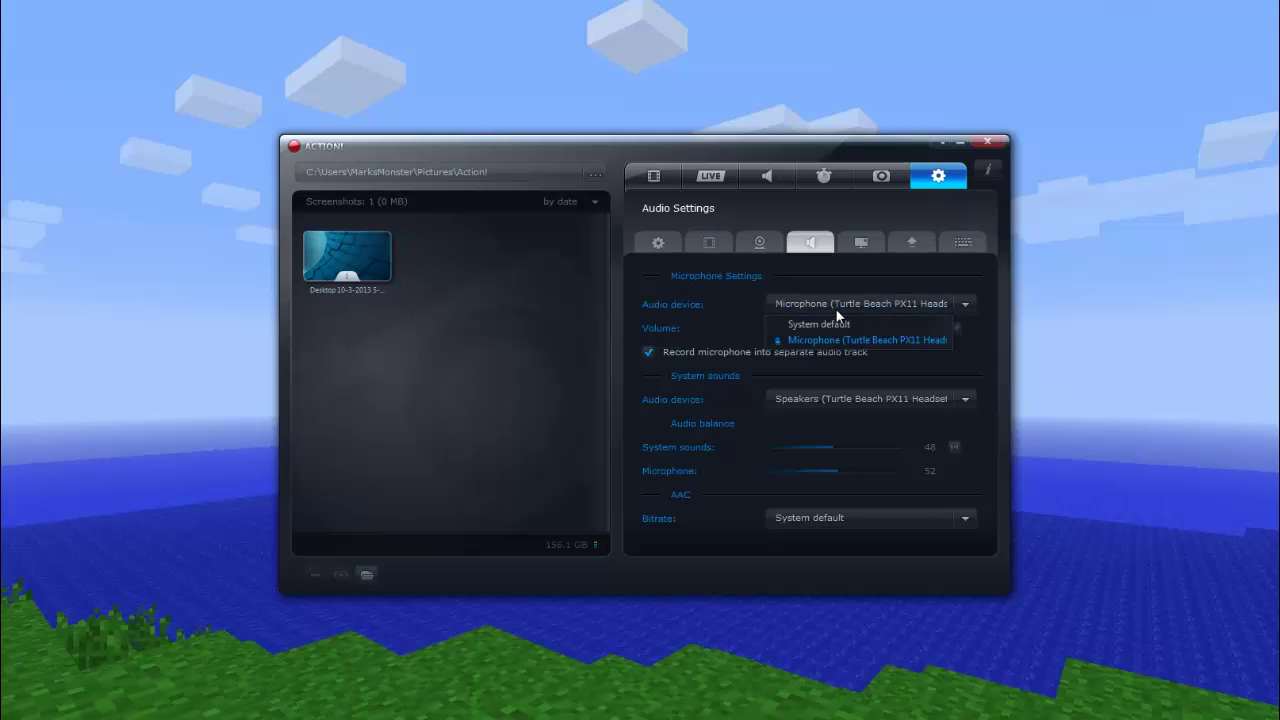
click(835, 308)
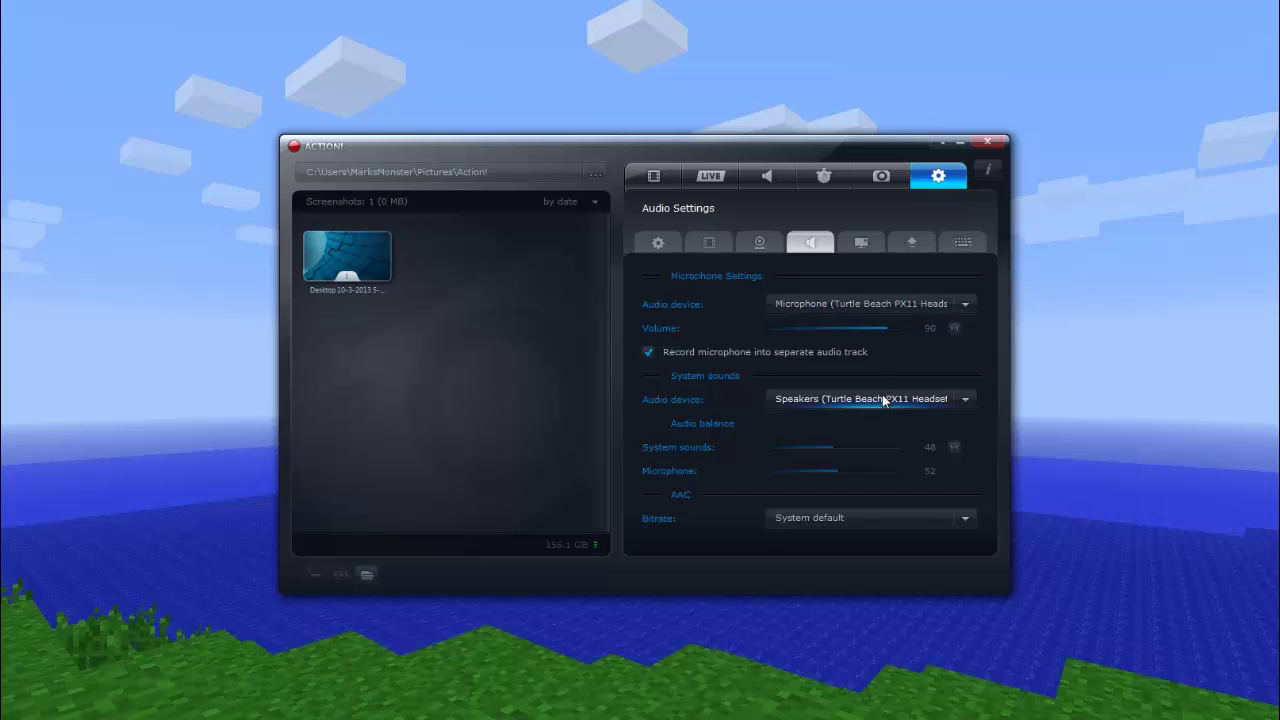
drag(790, 145, 772, 126)
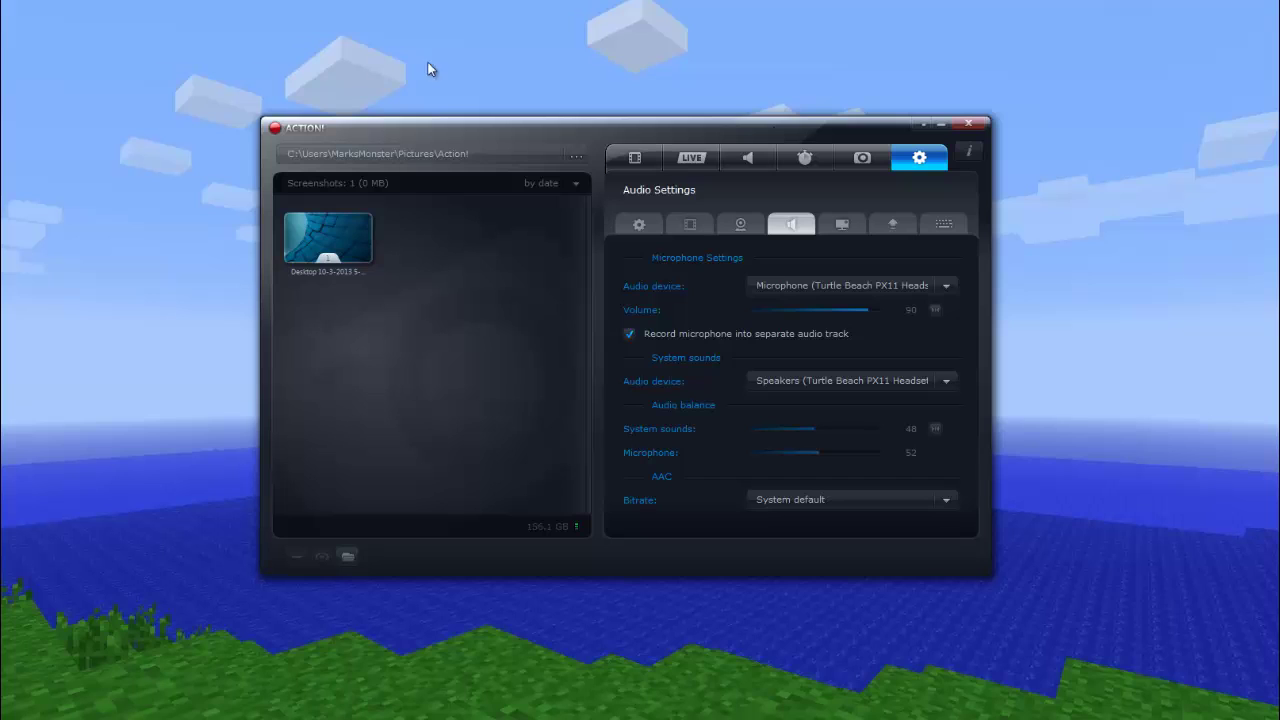
drag(237, 96, 1054, 605)
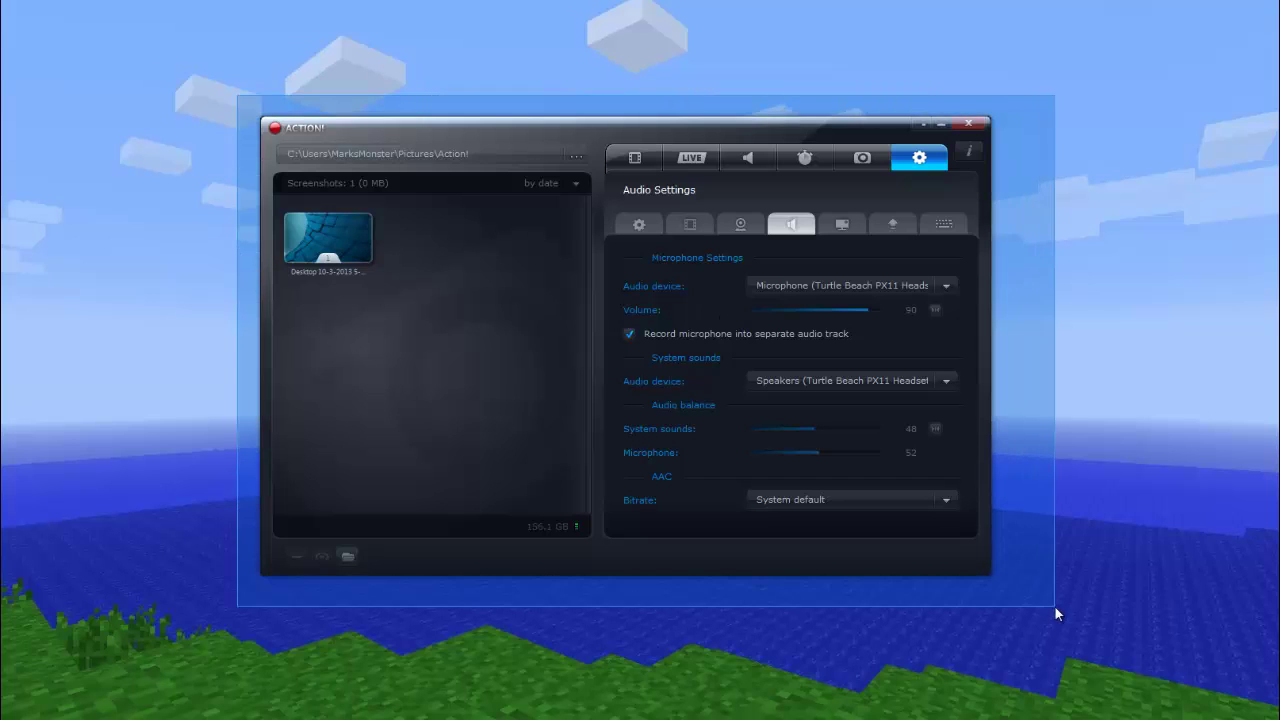
- Set the microphone volume to 90 in the audio settings
click(890, 278)
click(840, 321)
drag(845, 316, 875, 317)
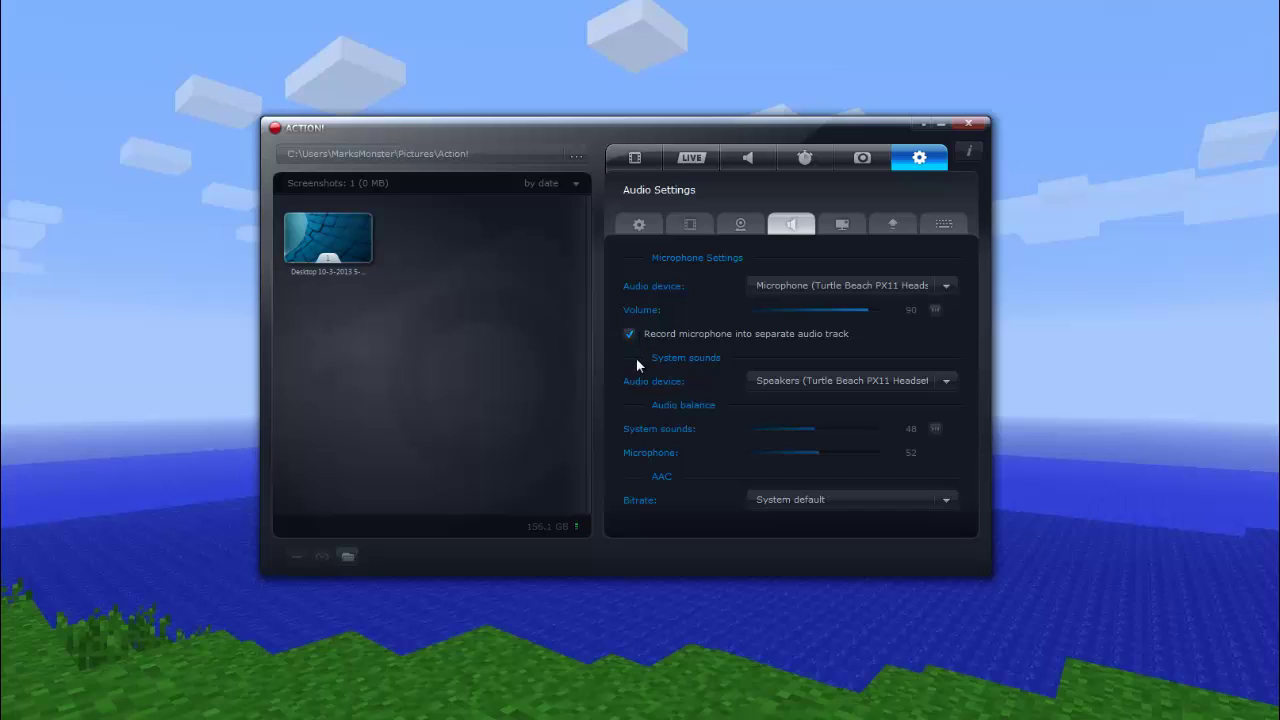
- Choose Speakers (Turtle Beach PX11 Headset) as the system sounds device and set the system sounds balance to 49
click(788, 381)
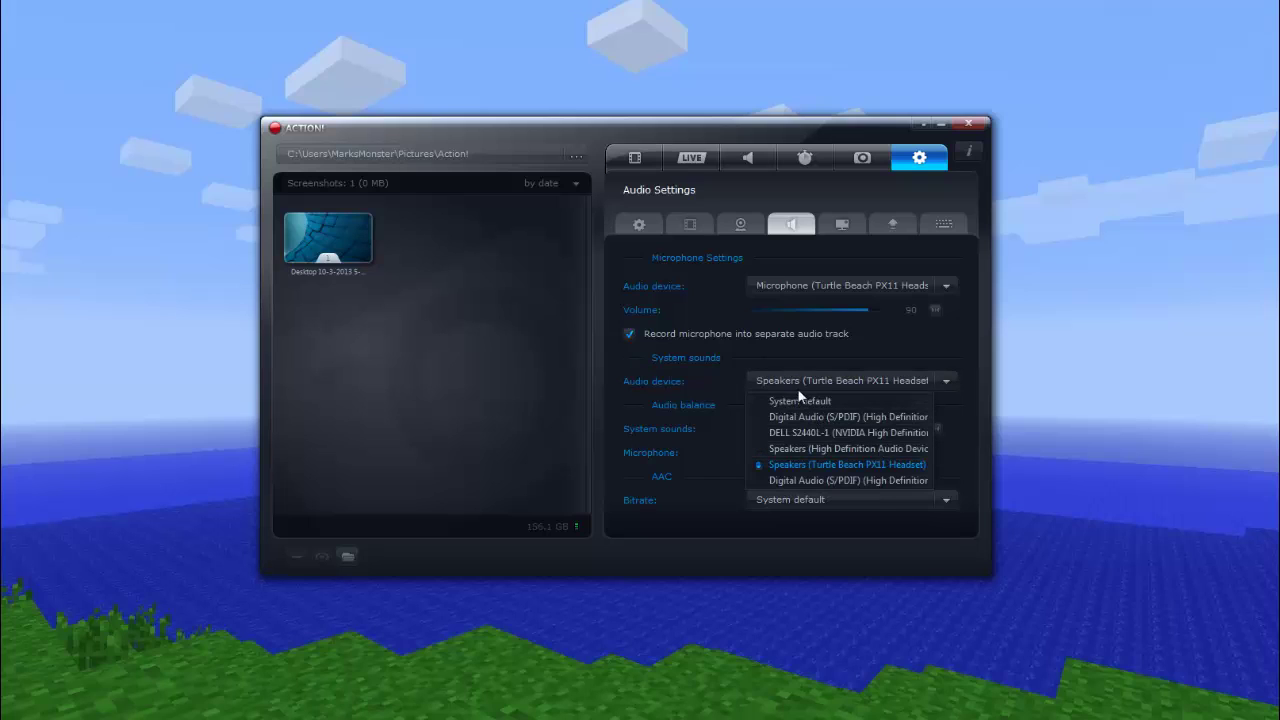
click(880, 463)
click(862, 384)
click(848, 380)
drag(790, 430, 817, 433)
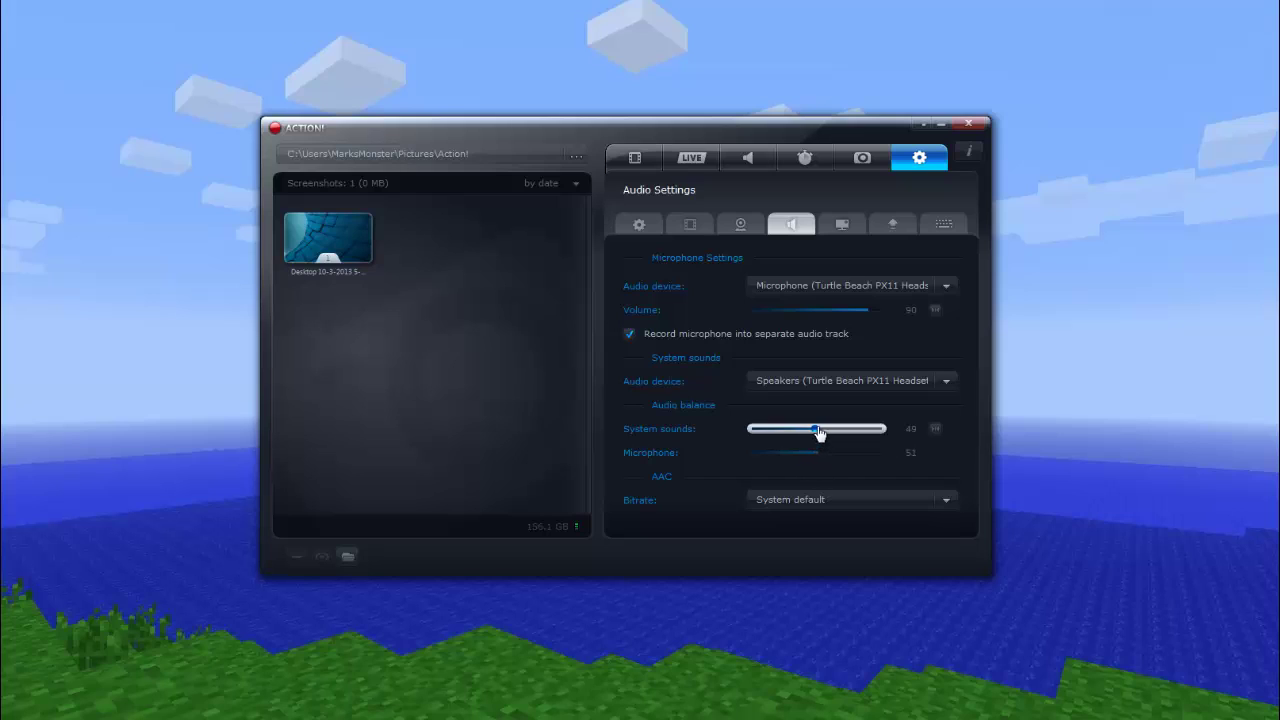
- Examine the AAC bitrate options in the audio settings
click(803, 496)
click(810, 501)
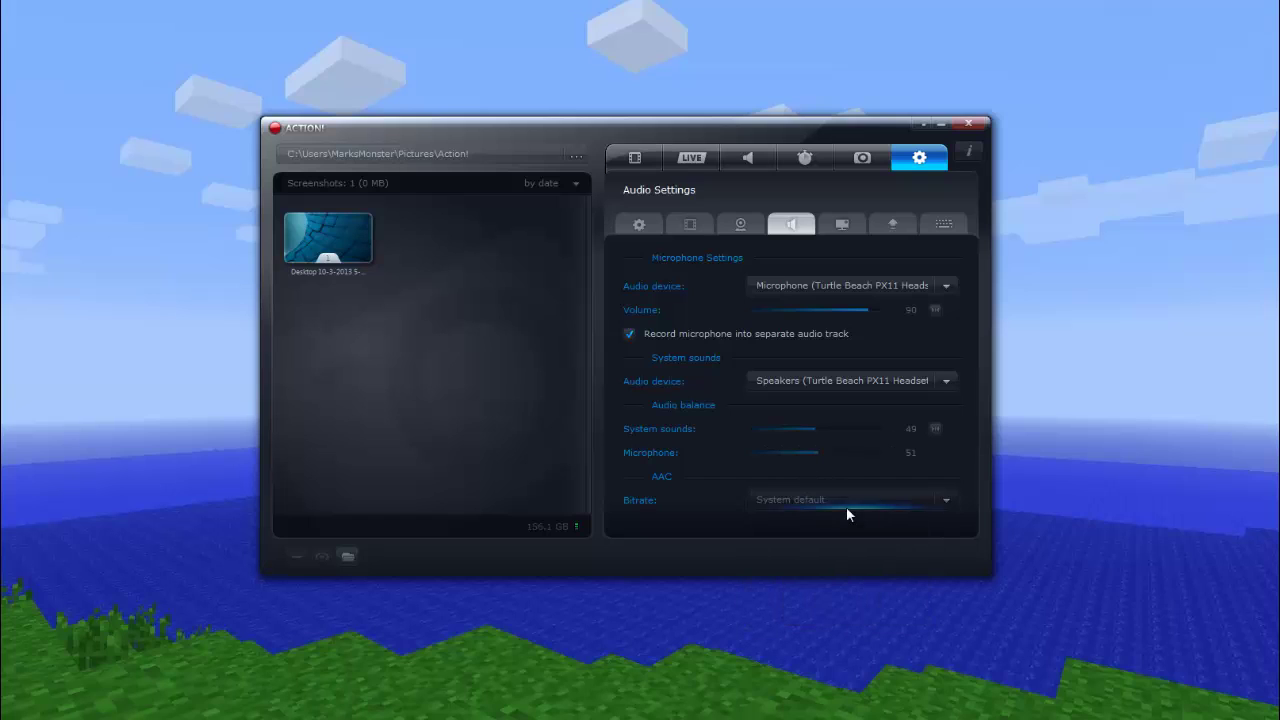
click(846, 506)
click(801, 518)
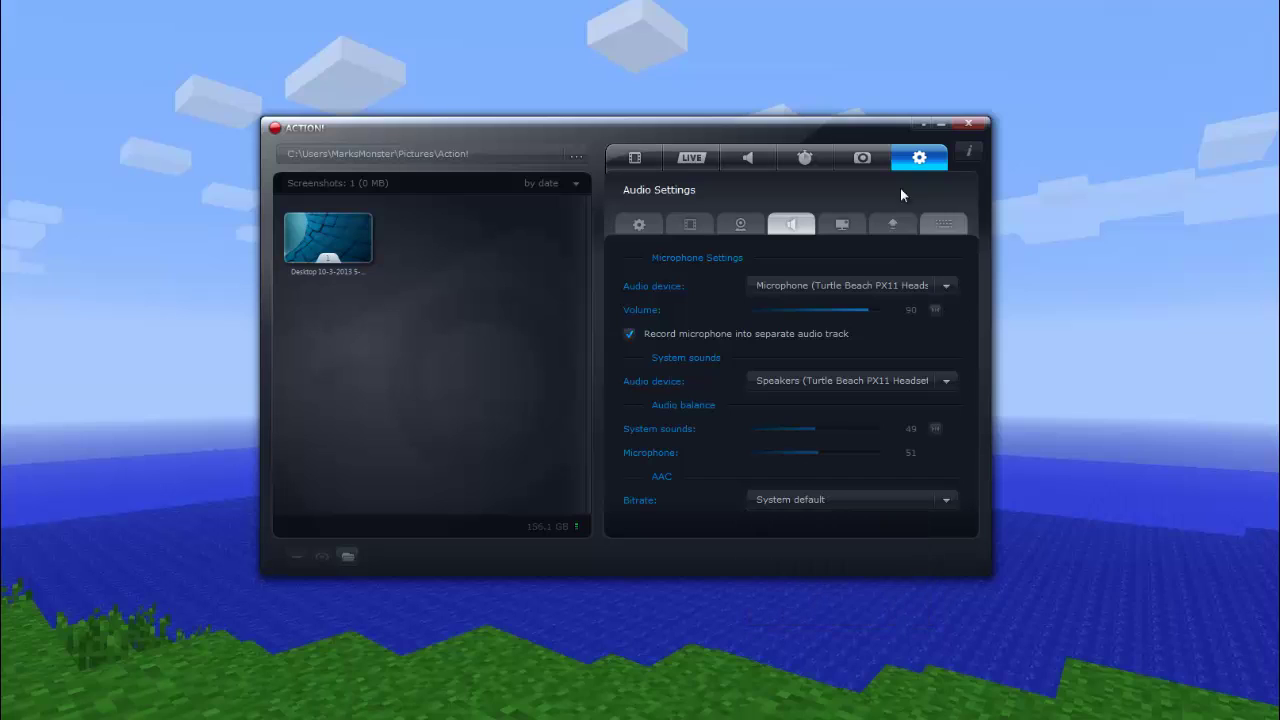
- Review the HUD and export settings, including the export output folder browser, and close the browser without choosing a folder
click(840, 226)
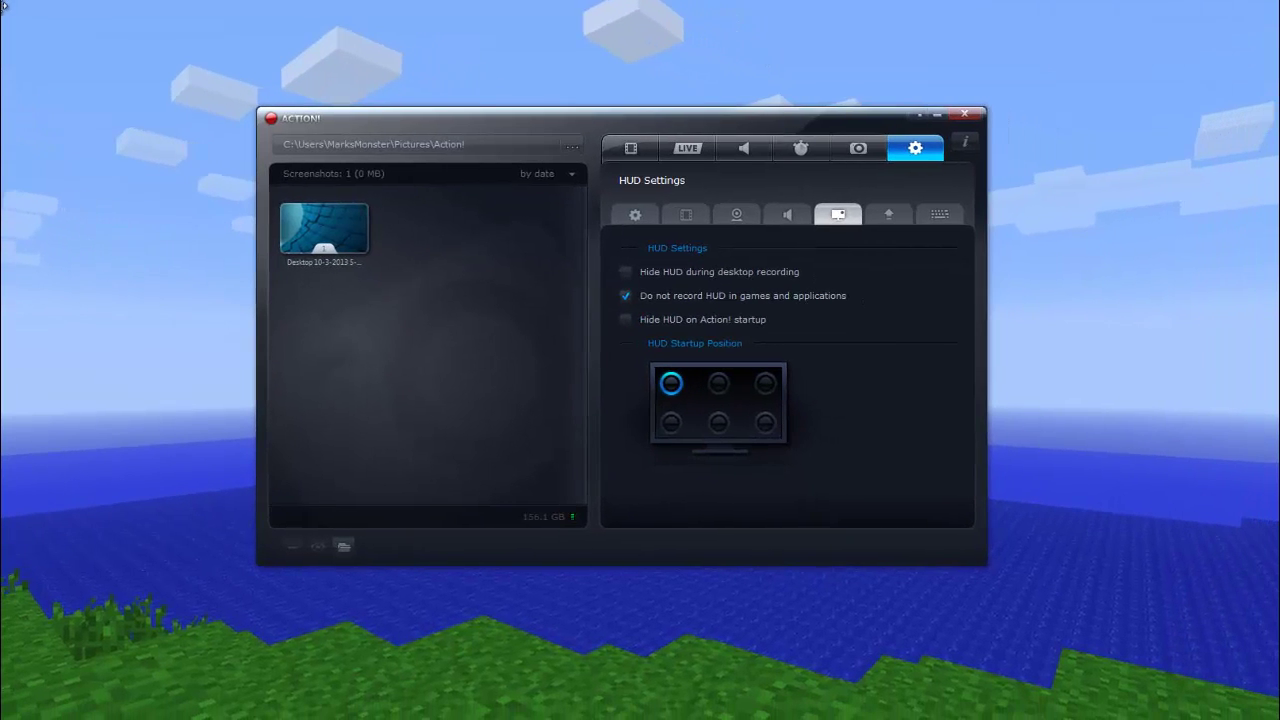
click(887, 213)
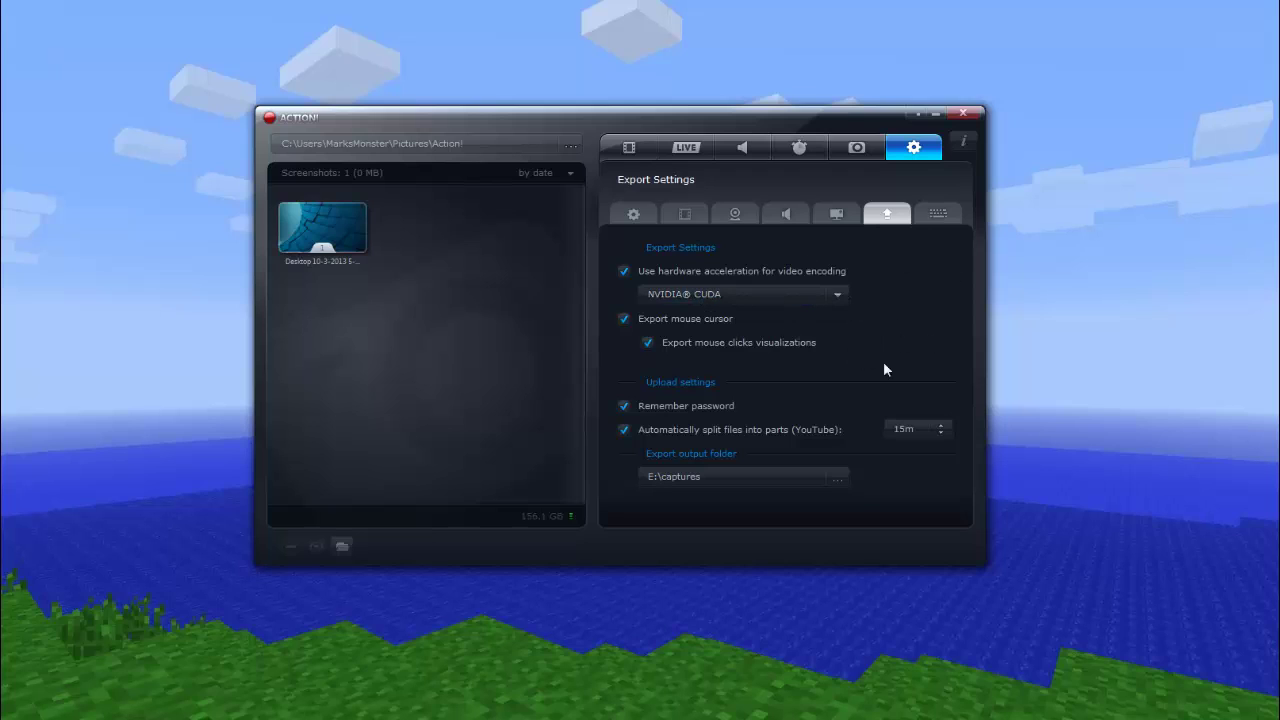
click(737, 484)
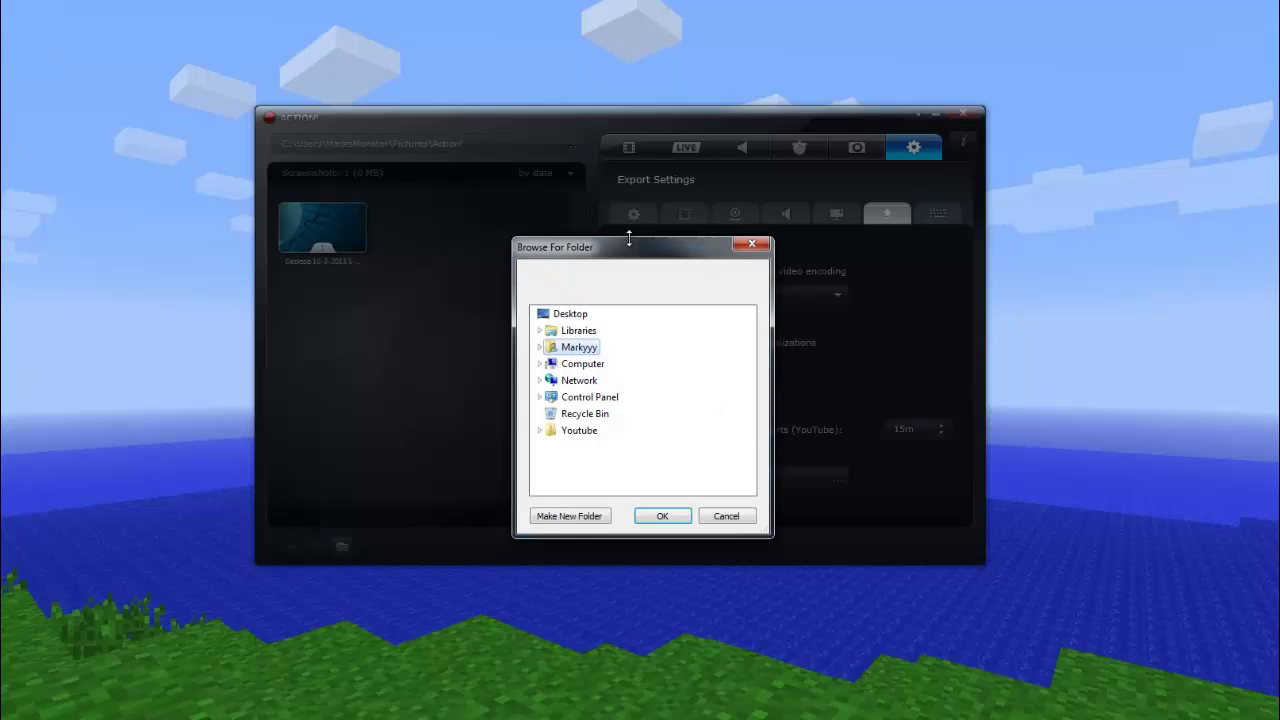
drag(620, 257, 542, 186)
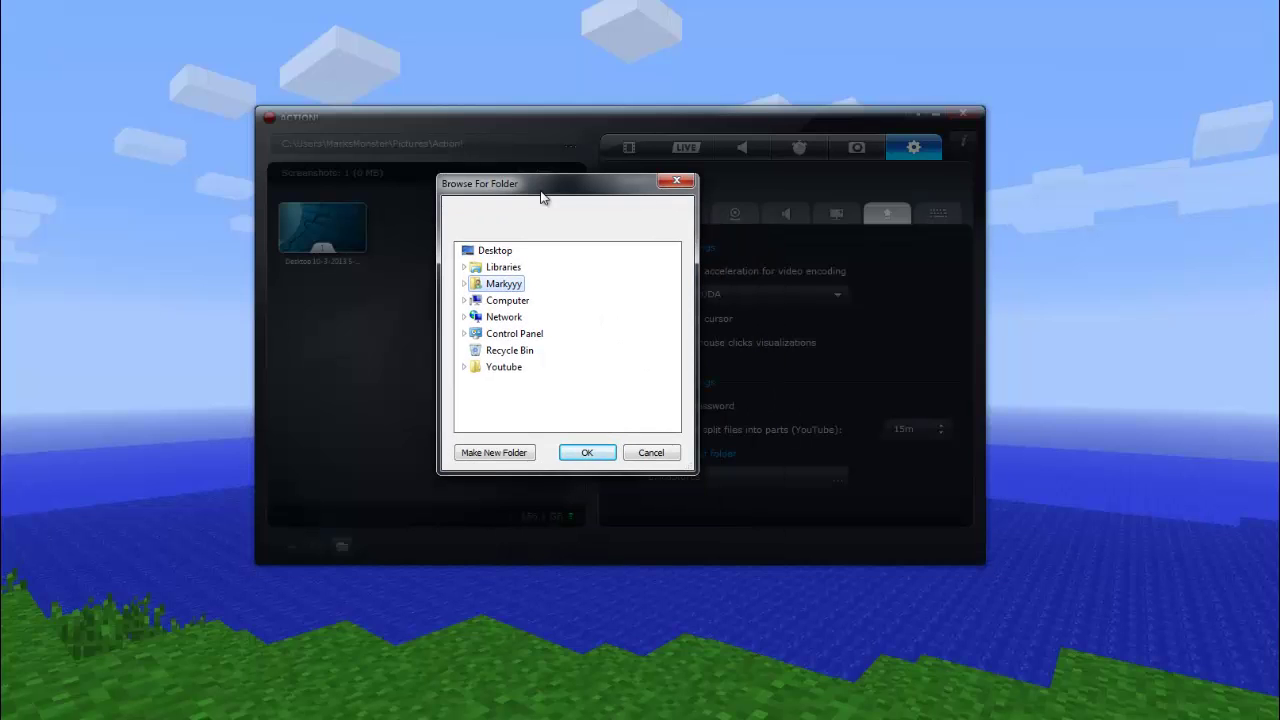
click(674, 174)
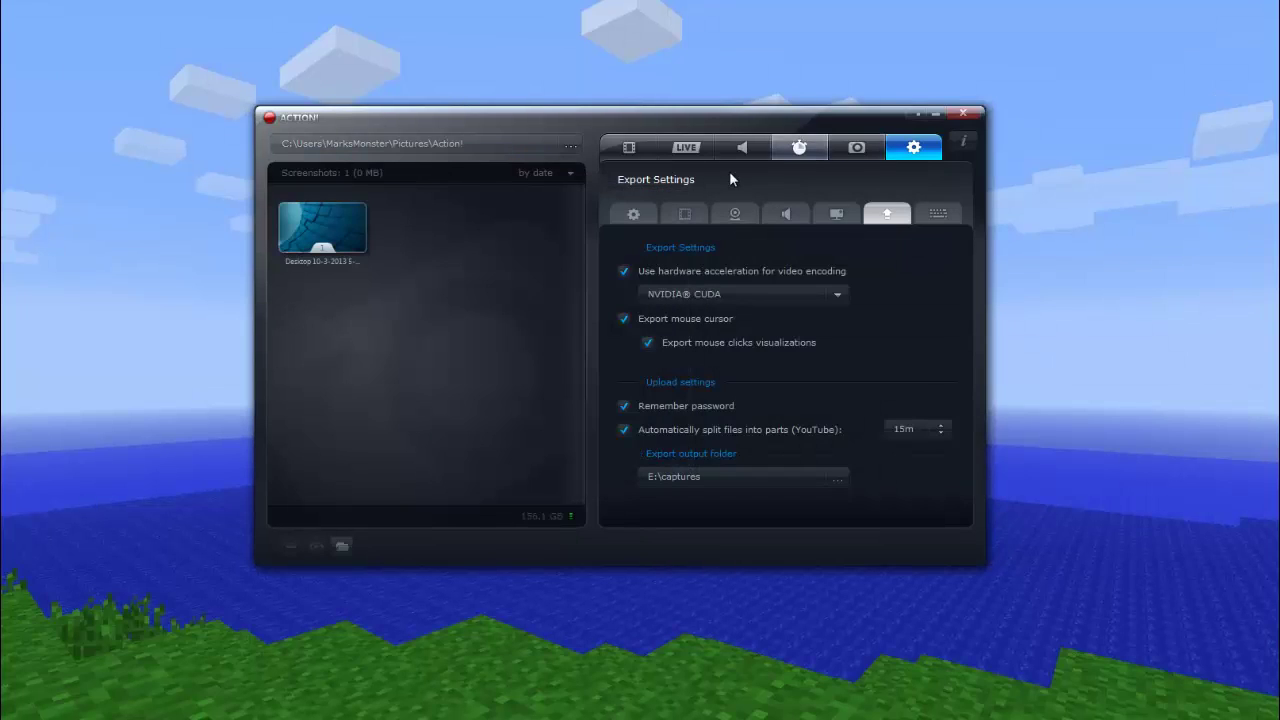
- Review the hotkey assignments, focusing on the Record Video hotkey
click(945, 216)
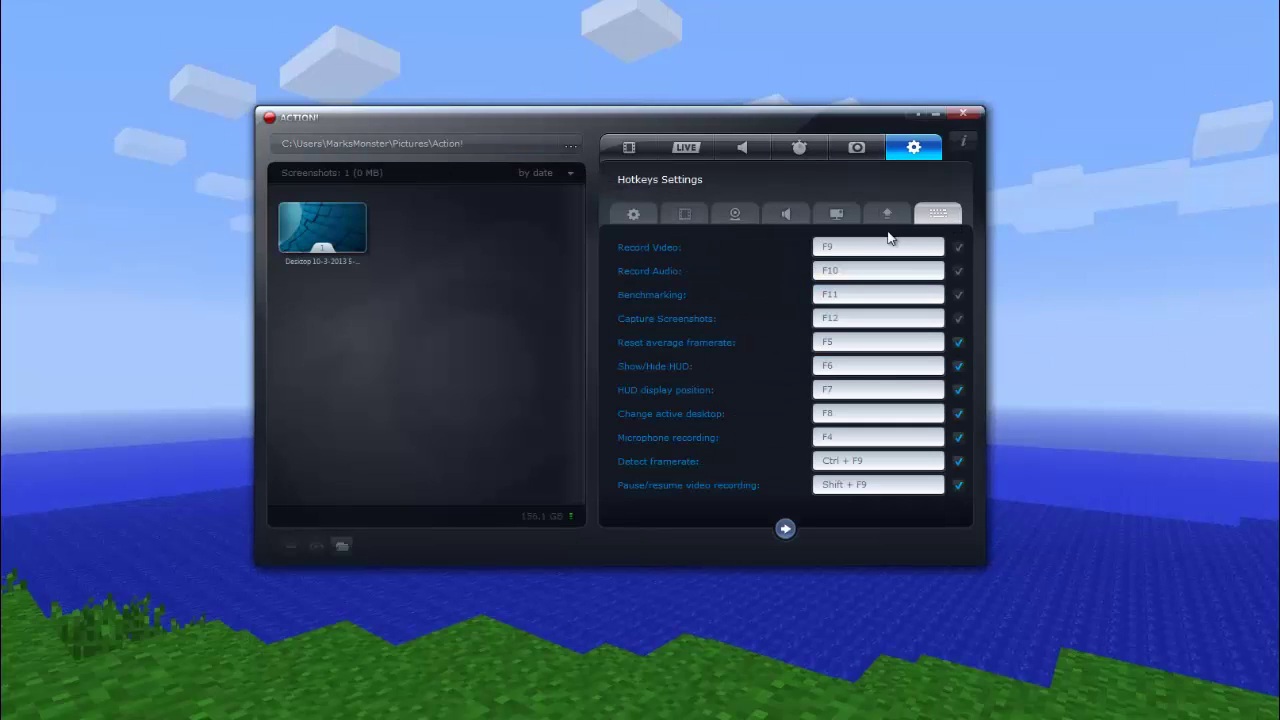
click(838, 249)
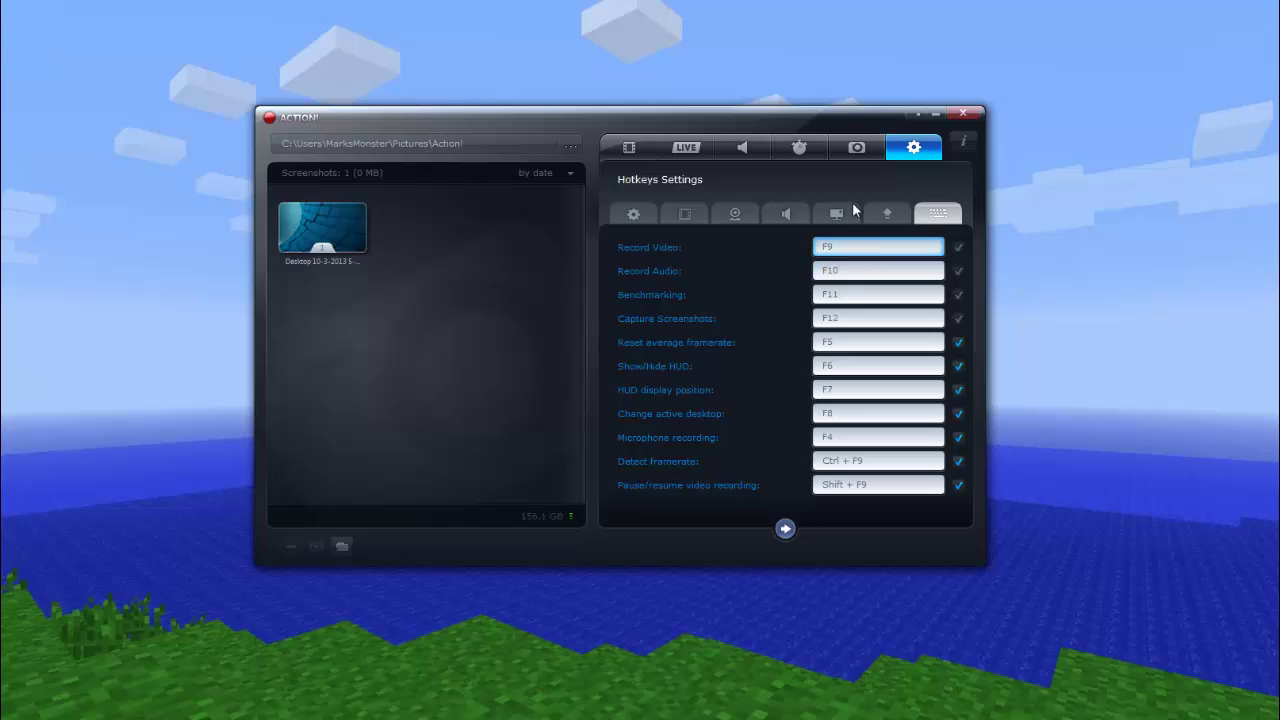
- Return to the video recording options and check the available video sizes
click(650, 147)
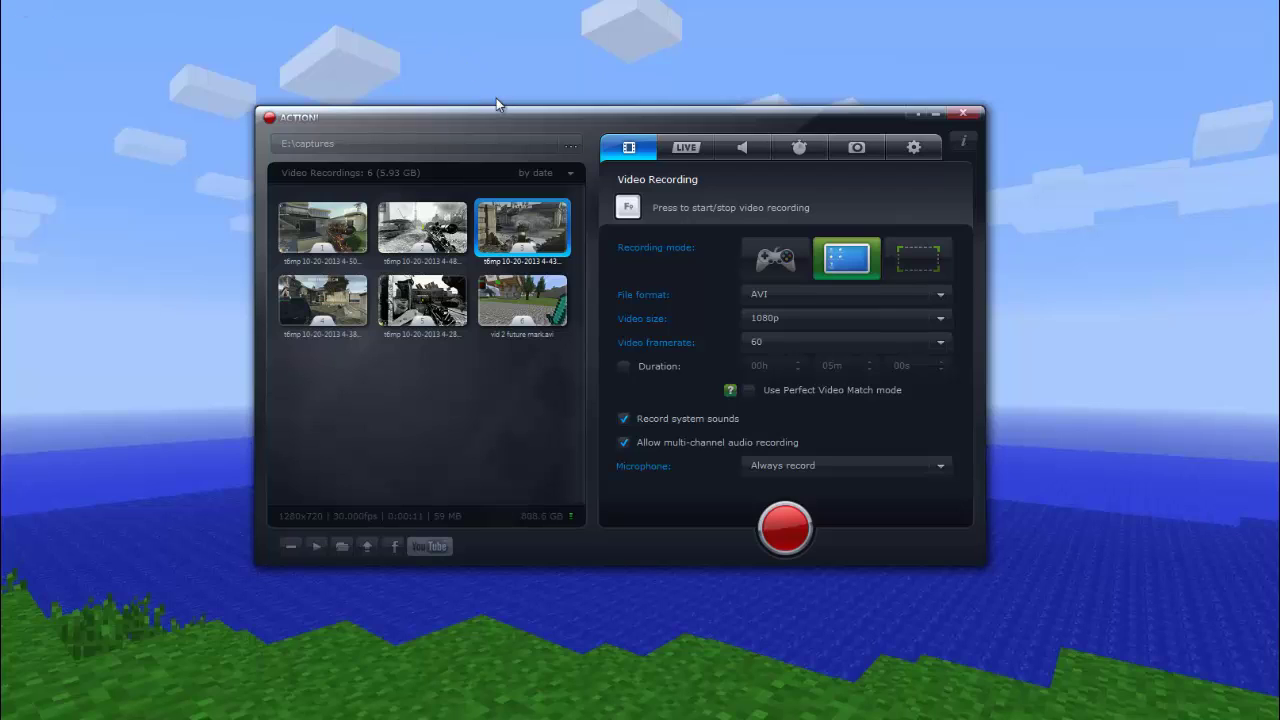
drag(491, 124, 478, 125)
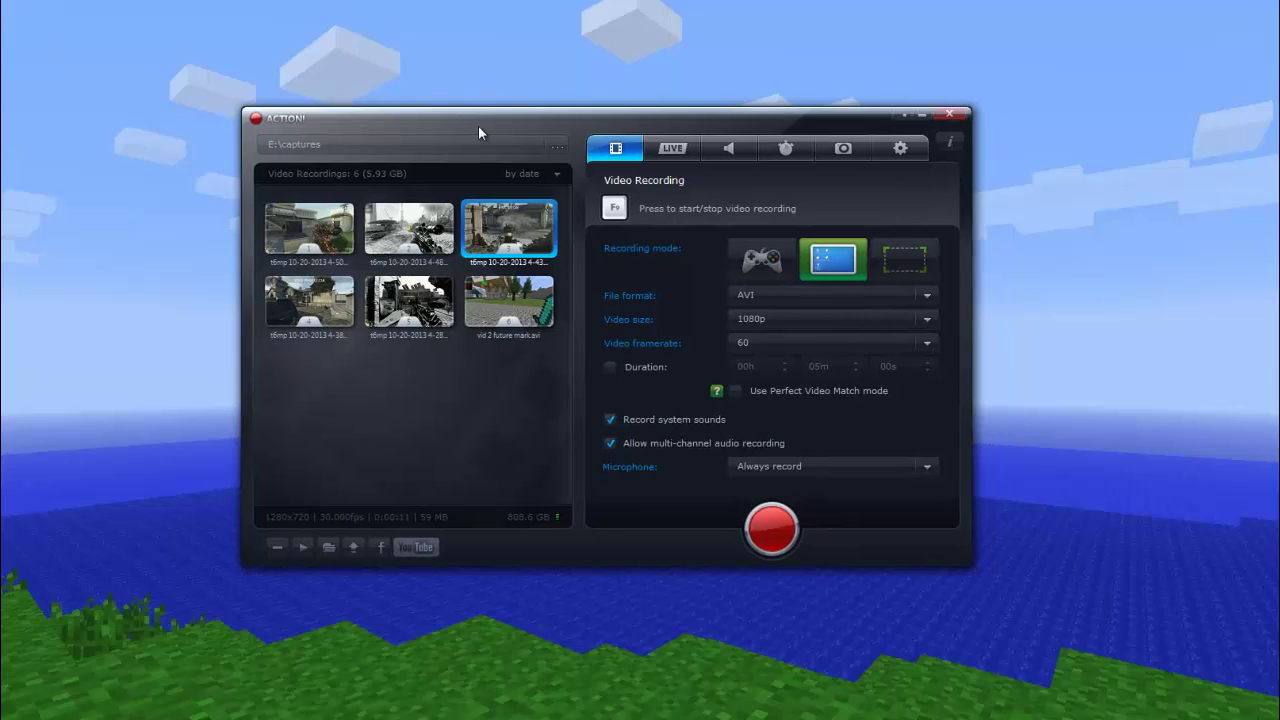
click(766, 319)
click(779, 356)
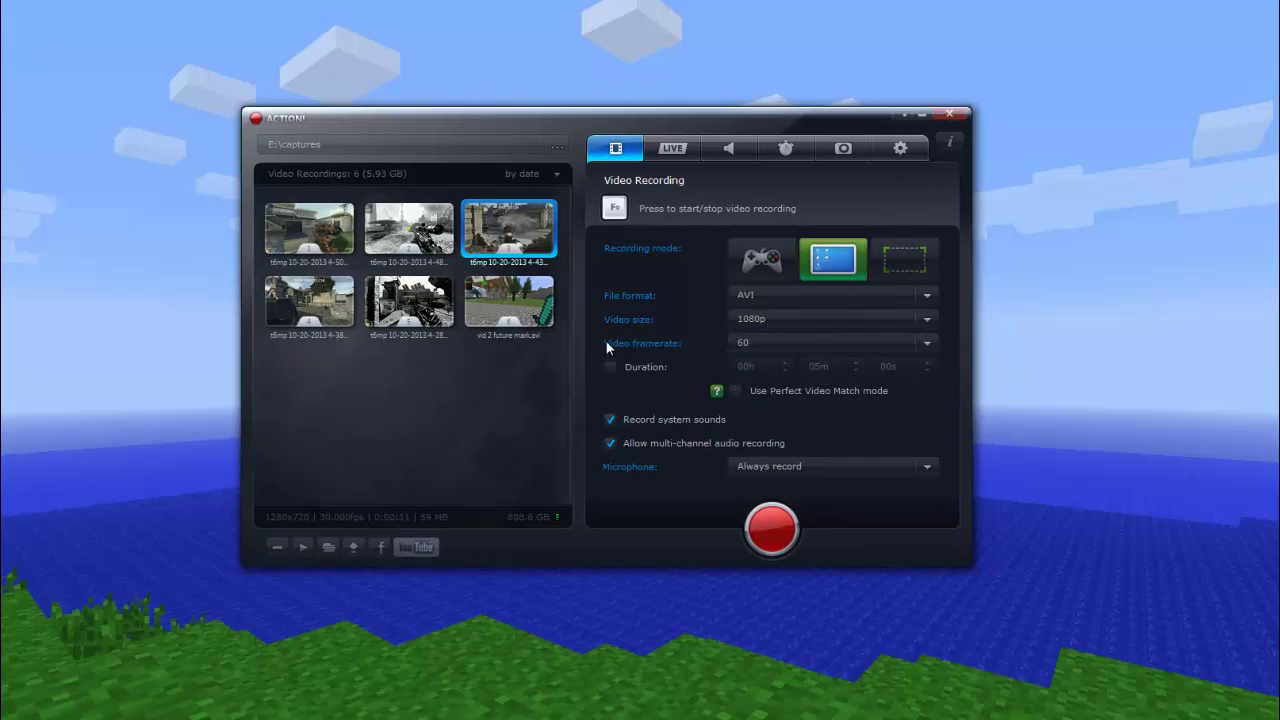